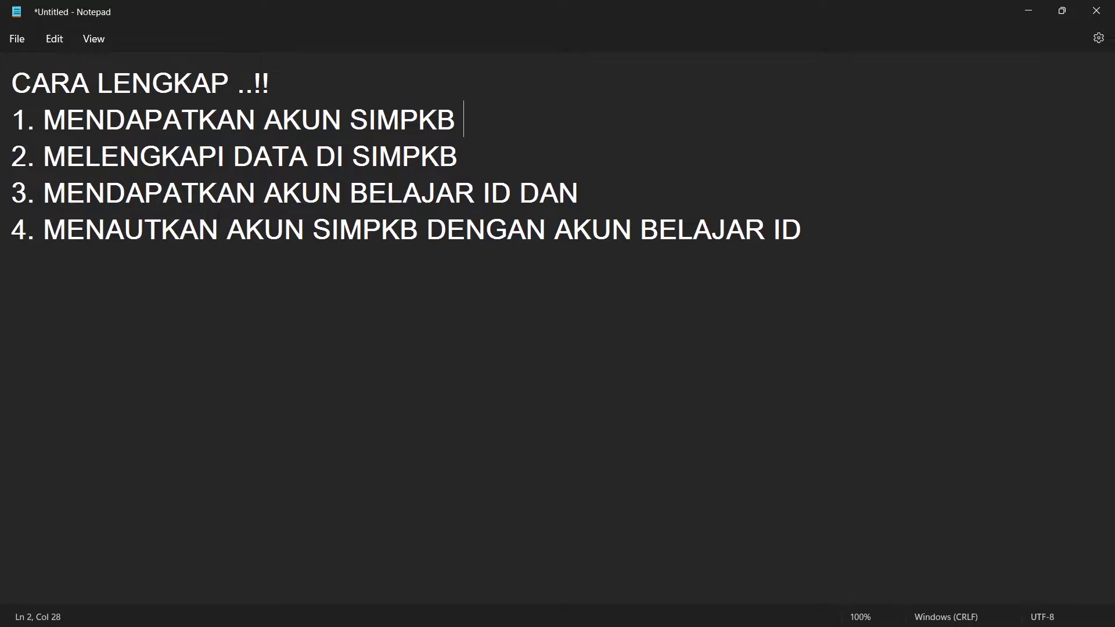
- Minimize the Notepad outline and close the Downloads folder window
click(1026, 11)
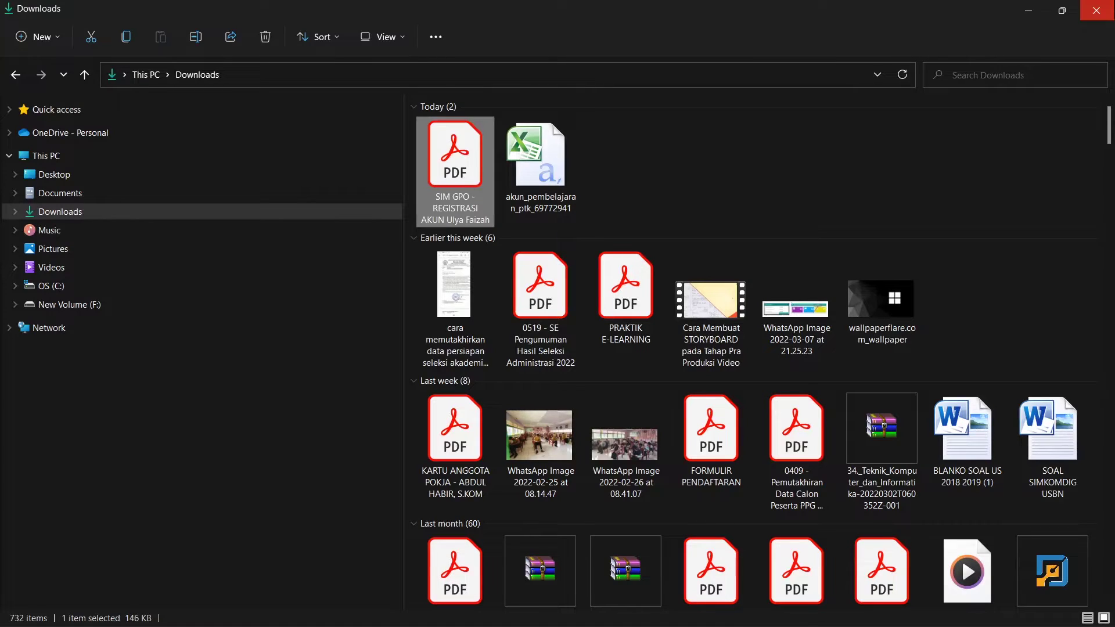
click(1096, 10)
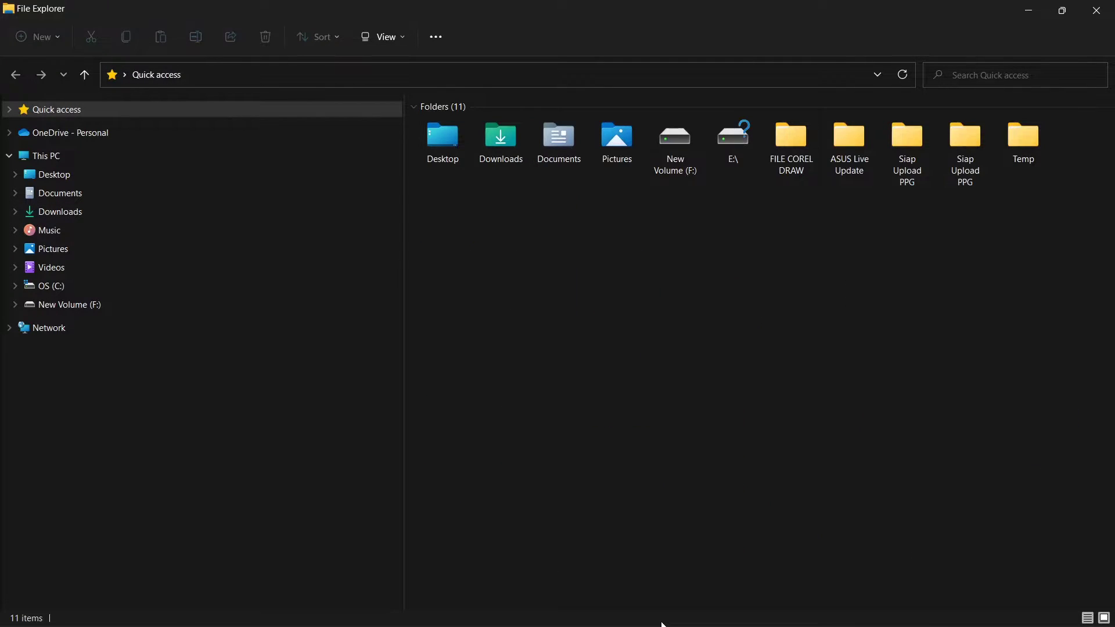
- Switch to the SIM GPO registration page and follow its Login link to the GTK portal
mouse_move(668, 610)
click(730, 527)
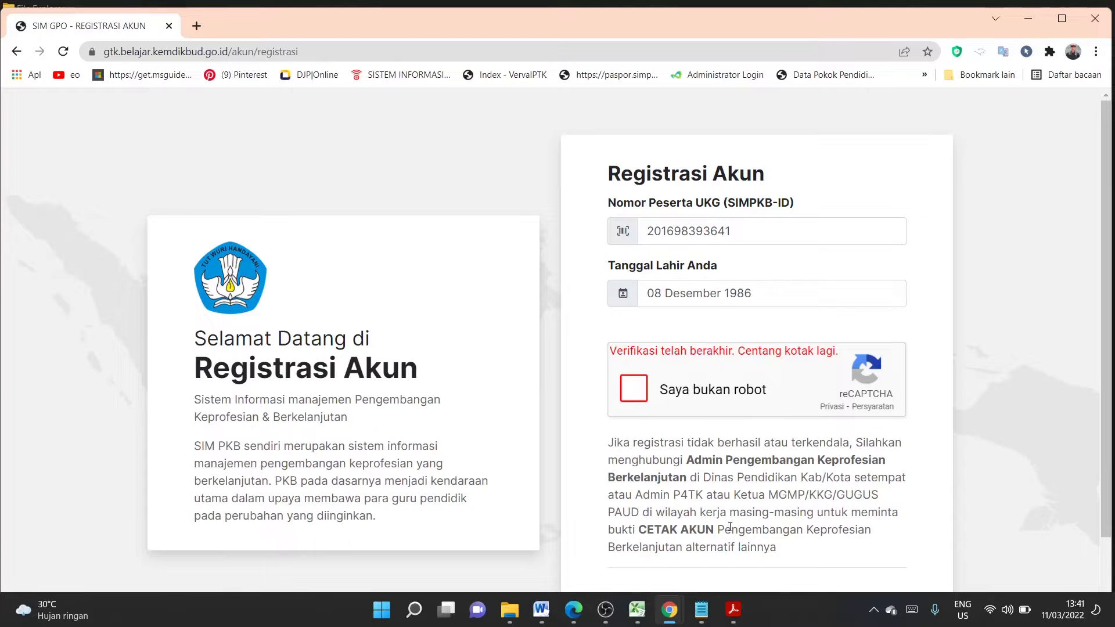
drag(1110, 189, 1112, 314)
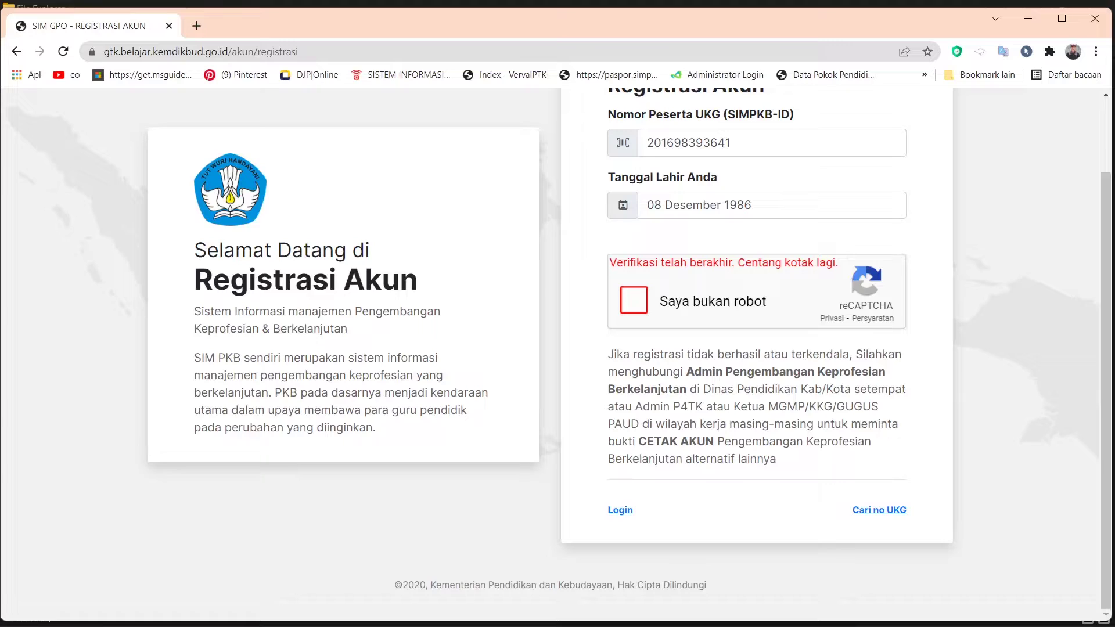
click(620, 511)
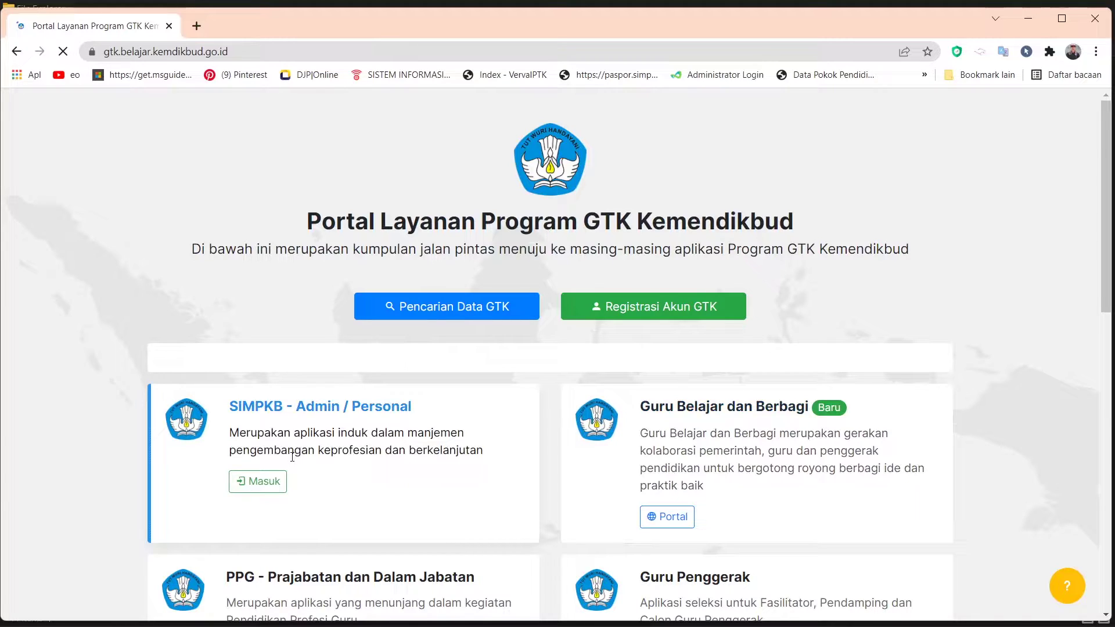
- Open the SIMPKB sign-in, erase the old username from Surel, and bring up the registration letter PDF
click(259, 490)
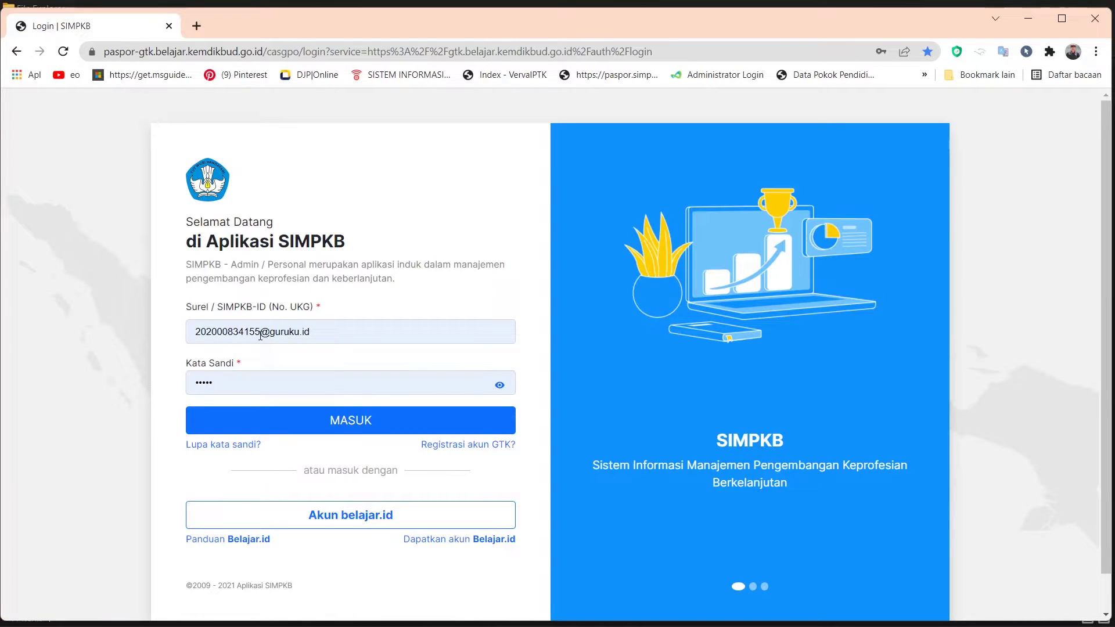
double_click(260, 335)
key(BackSpace)
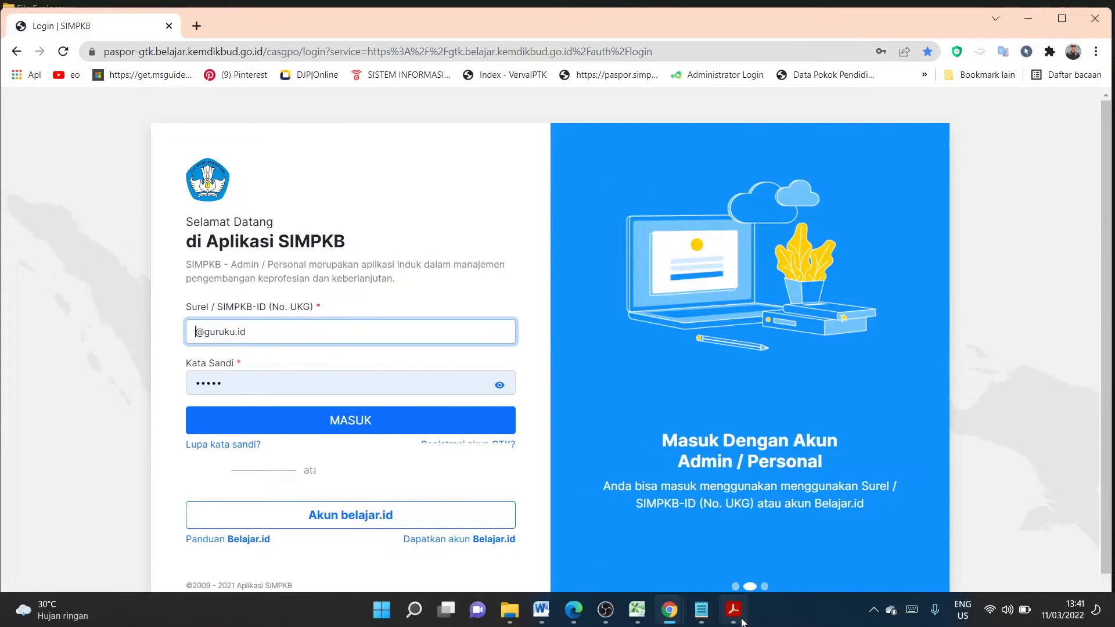
click(741, 622)
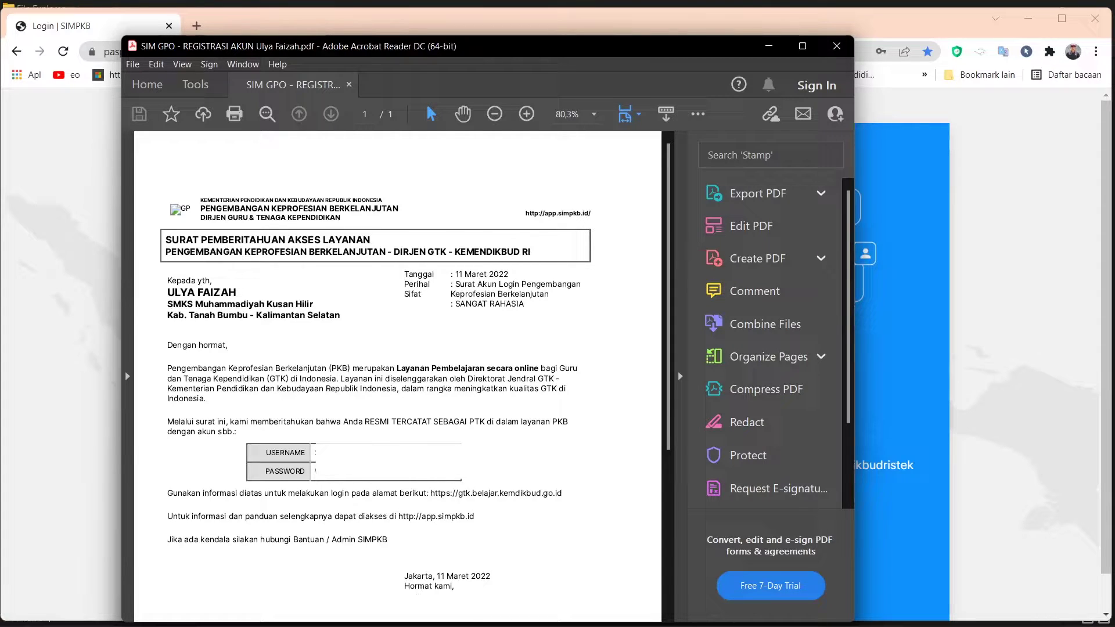
drag(317, 453, 313, 461)
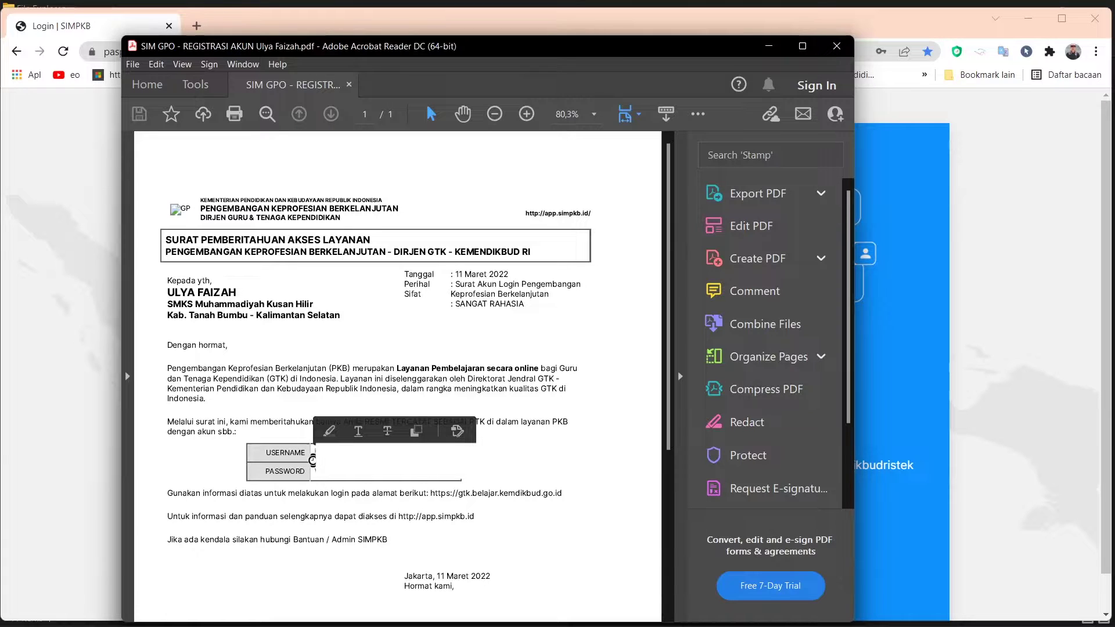
mouse_move(669, 610)
click(689, 558)
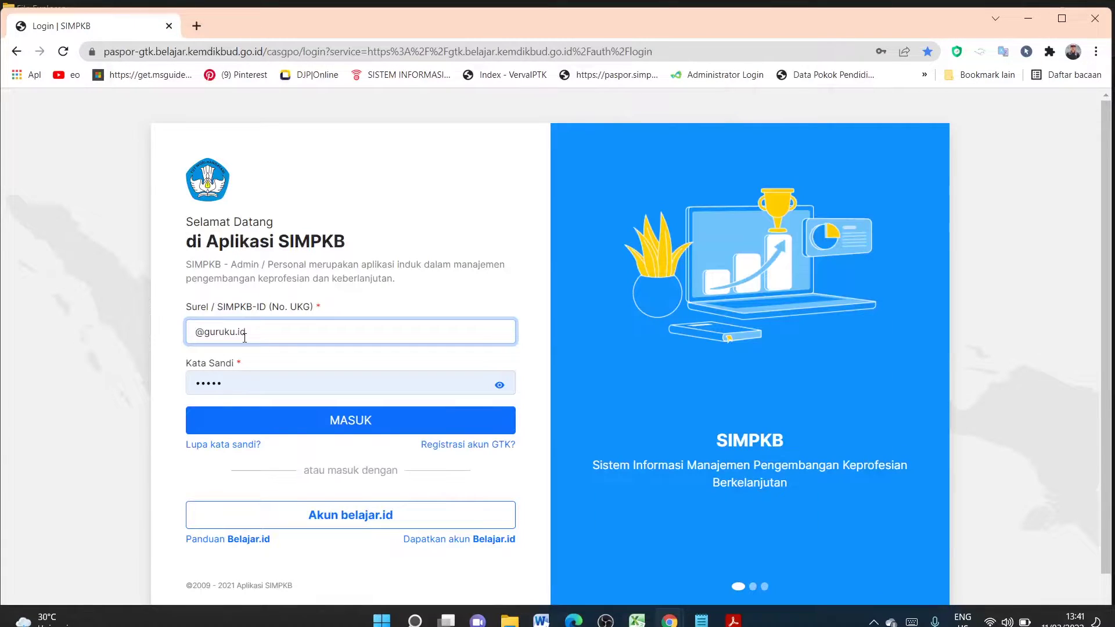
click(187, 331)
key(ctrl+v)
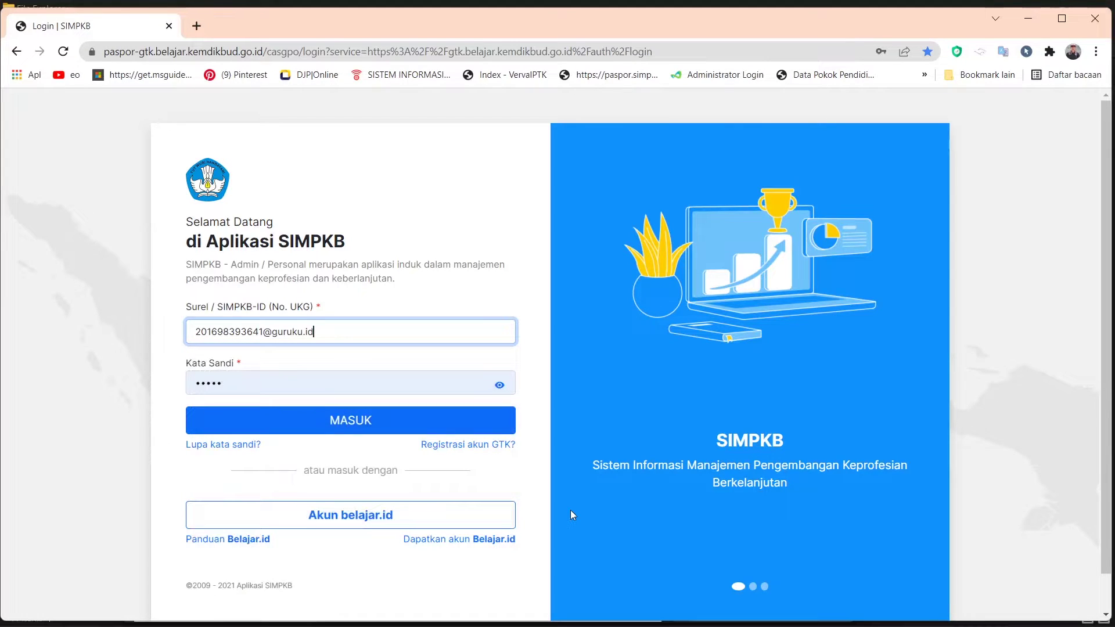
key(alt+Tab)
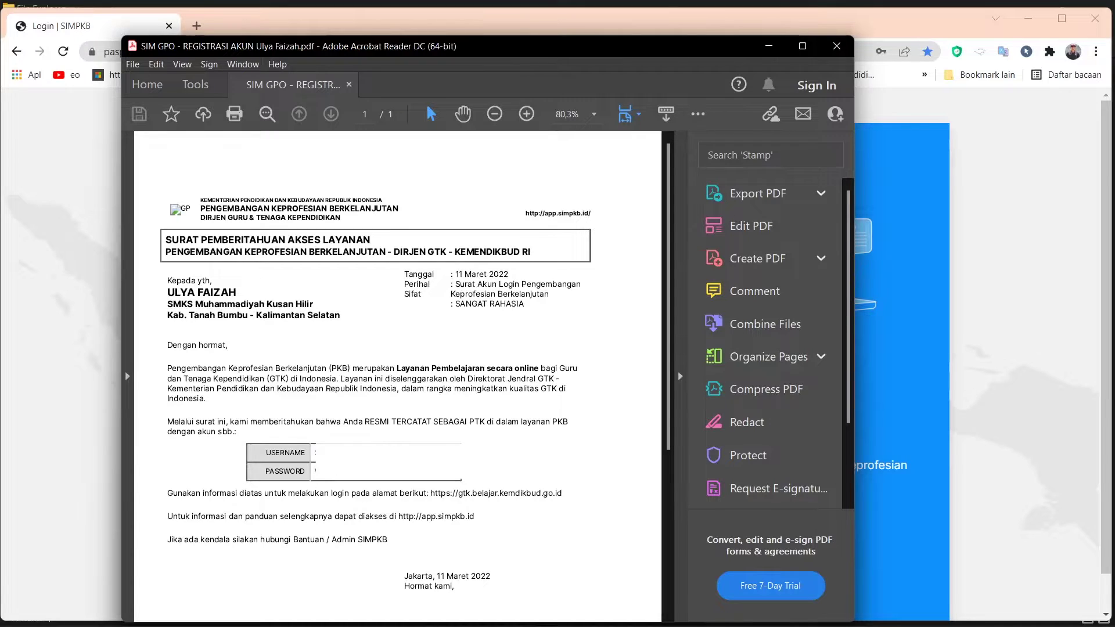
mouse_move(674, 614)
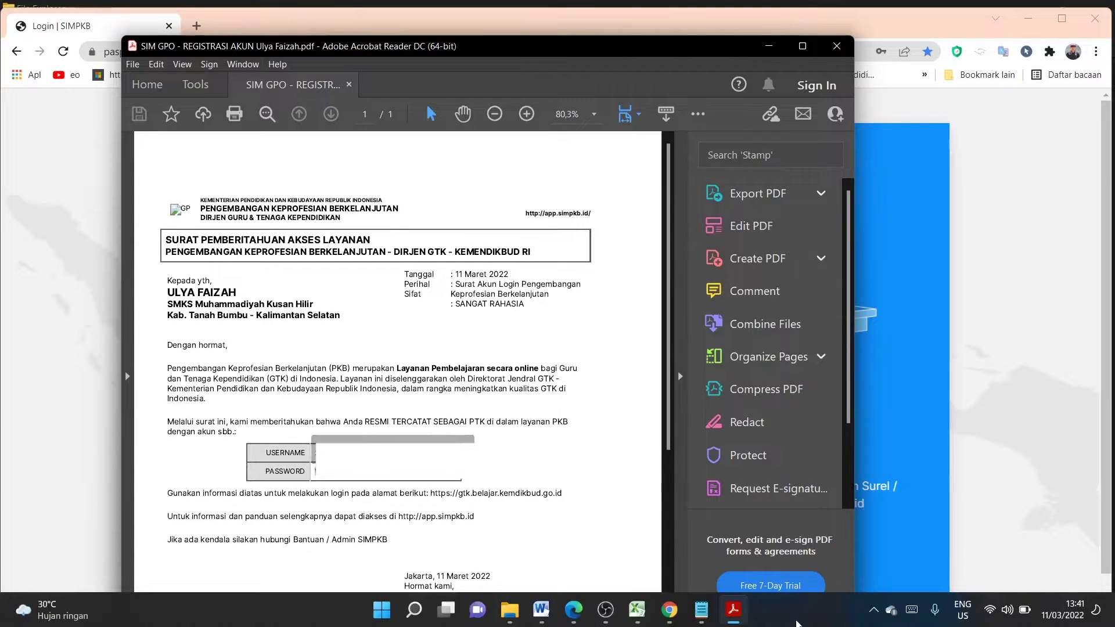
click(672, 611)
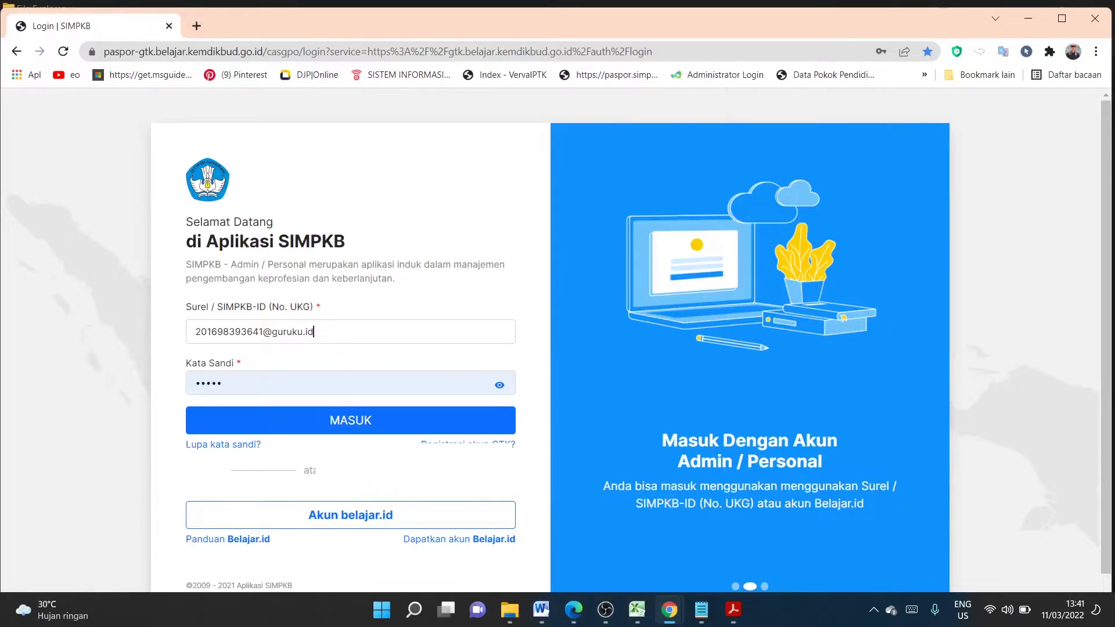
- Replace the saved password with the new account password and sign in with MASUK
click(184, 383)
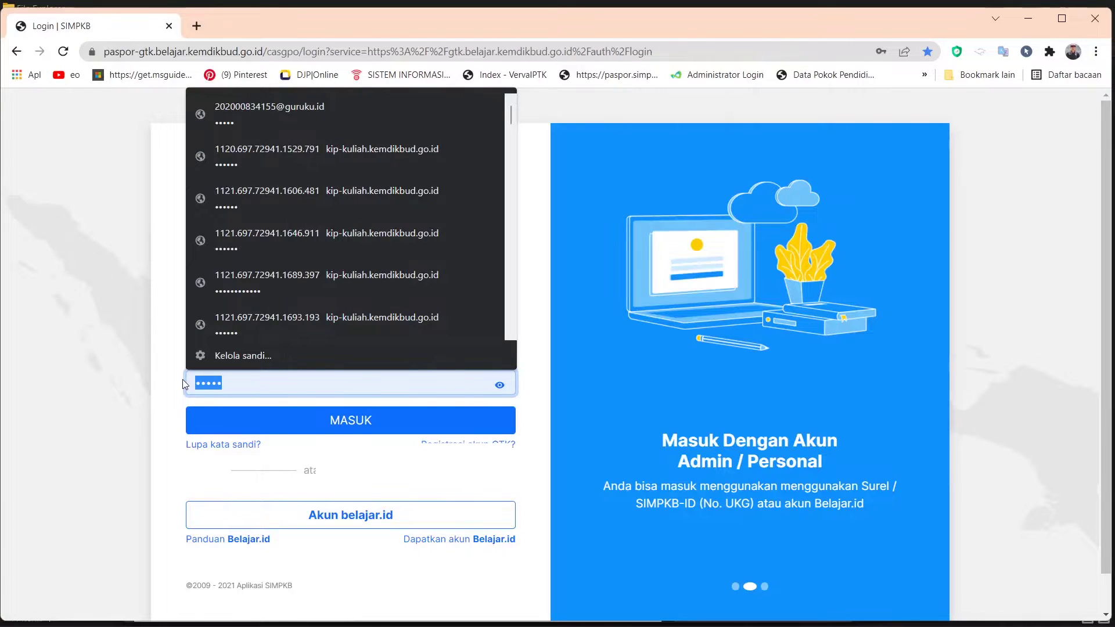
key(BackSpace)
text(••••••)
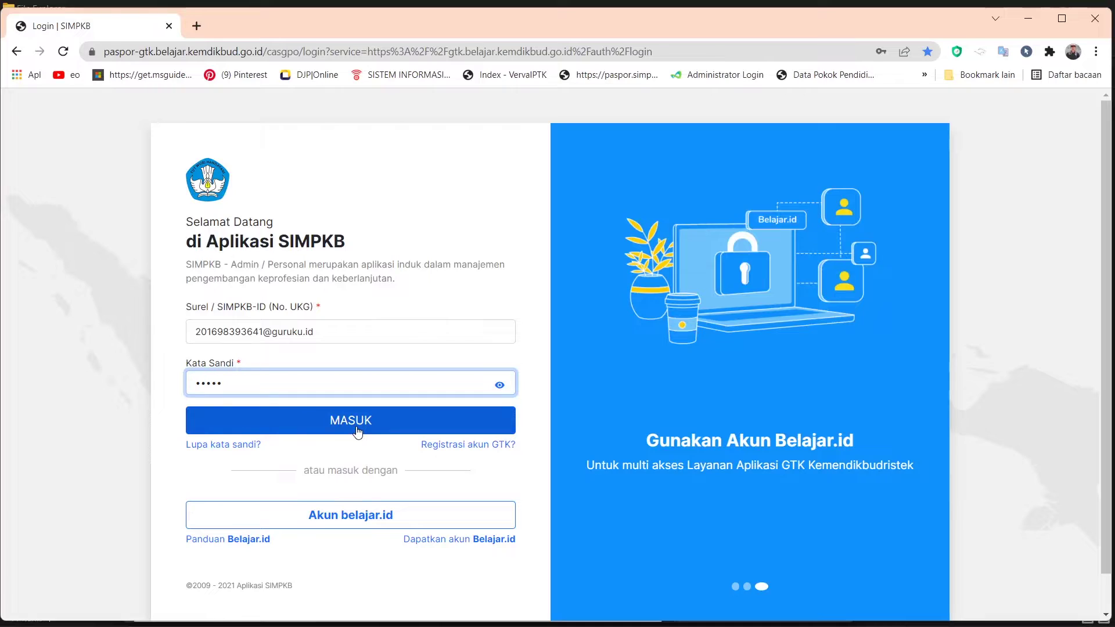
click(357, 433)
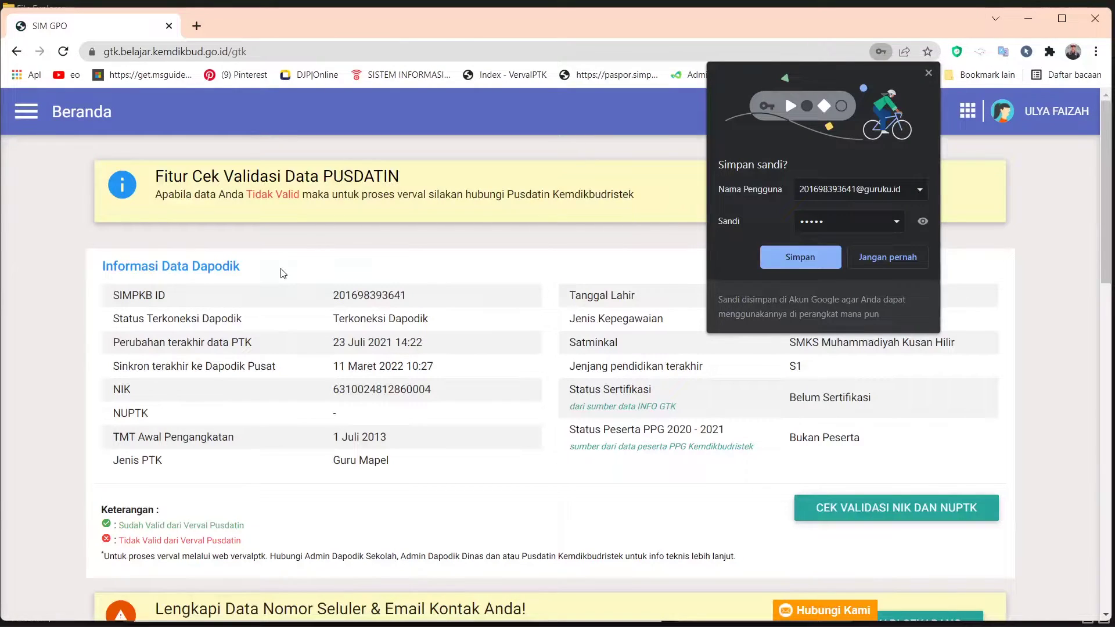
- Save the browser password, open the Profilku page, and start editing the profile photo
click(811, 263)
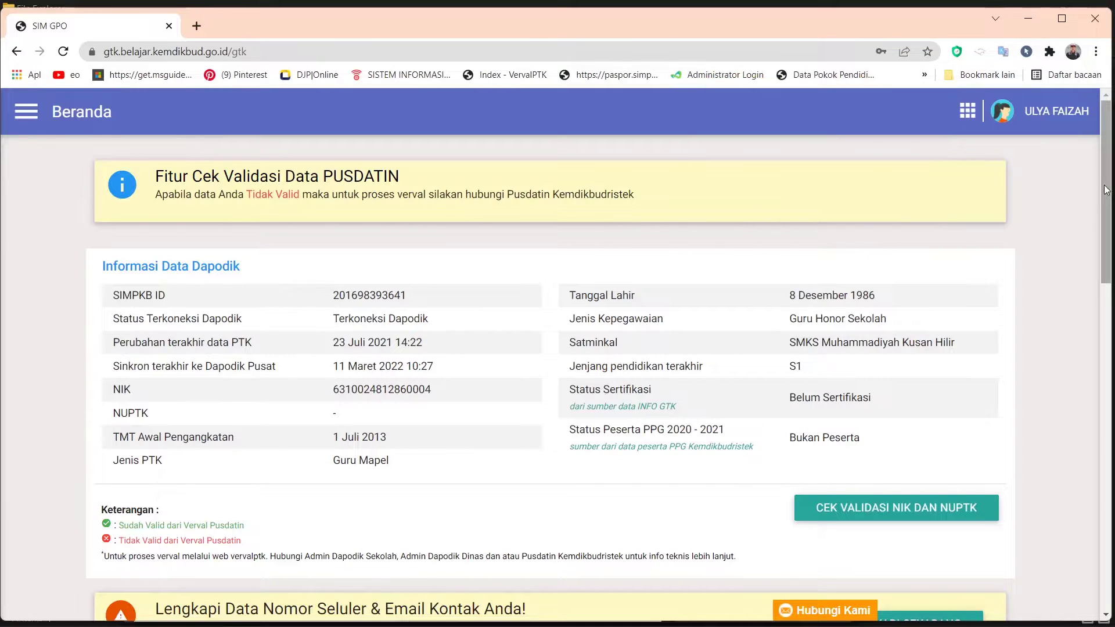
scroll(1107, 190, down, 3)
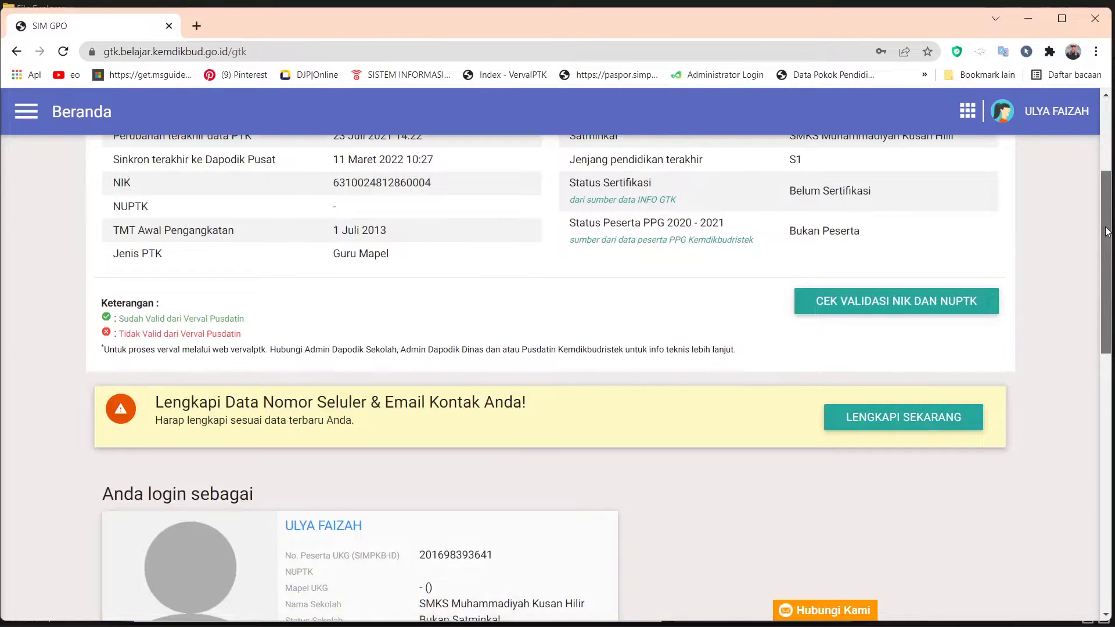
scroll(878, 250, down, 10)
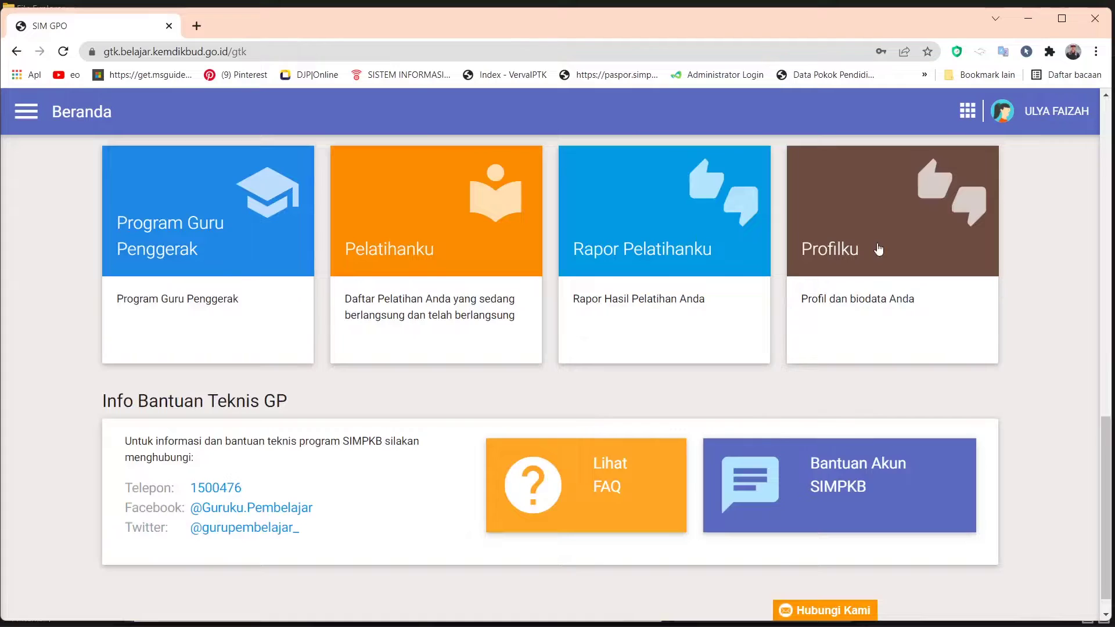
click(879, 250)
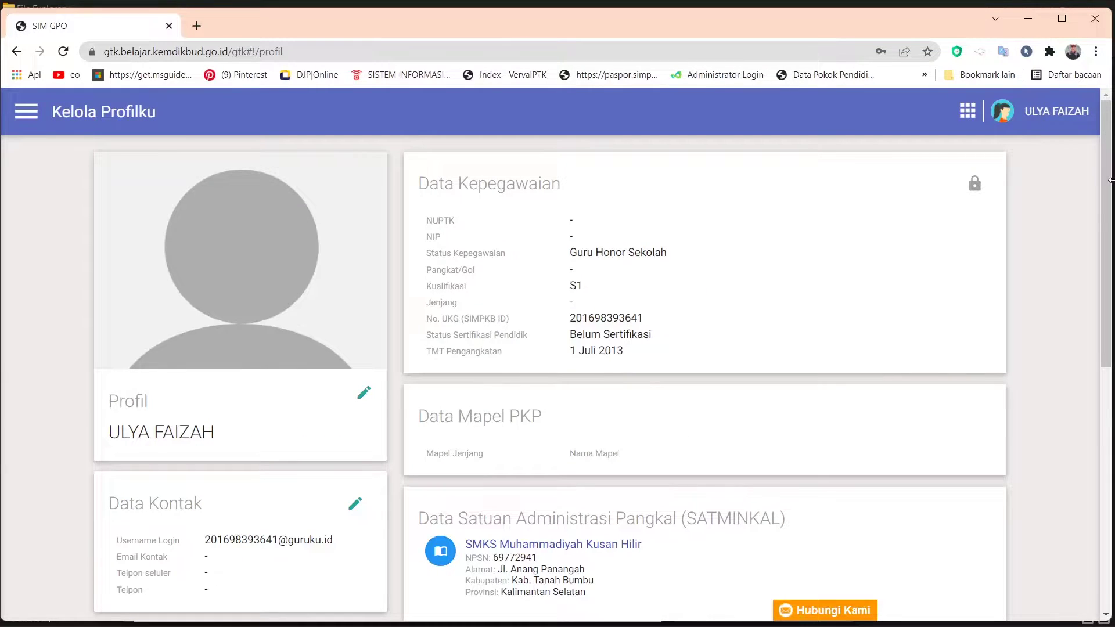
drag(1109, 181, 1110, 306)
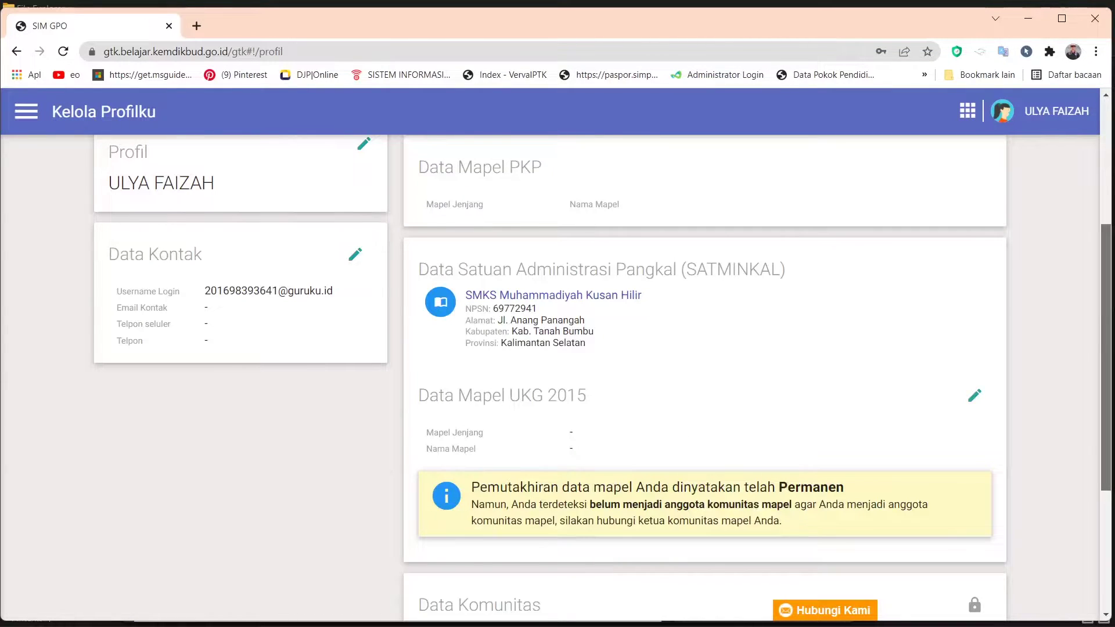
scroll(343, 291, up, 1)
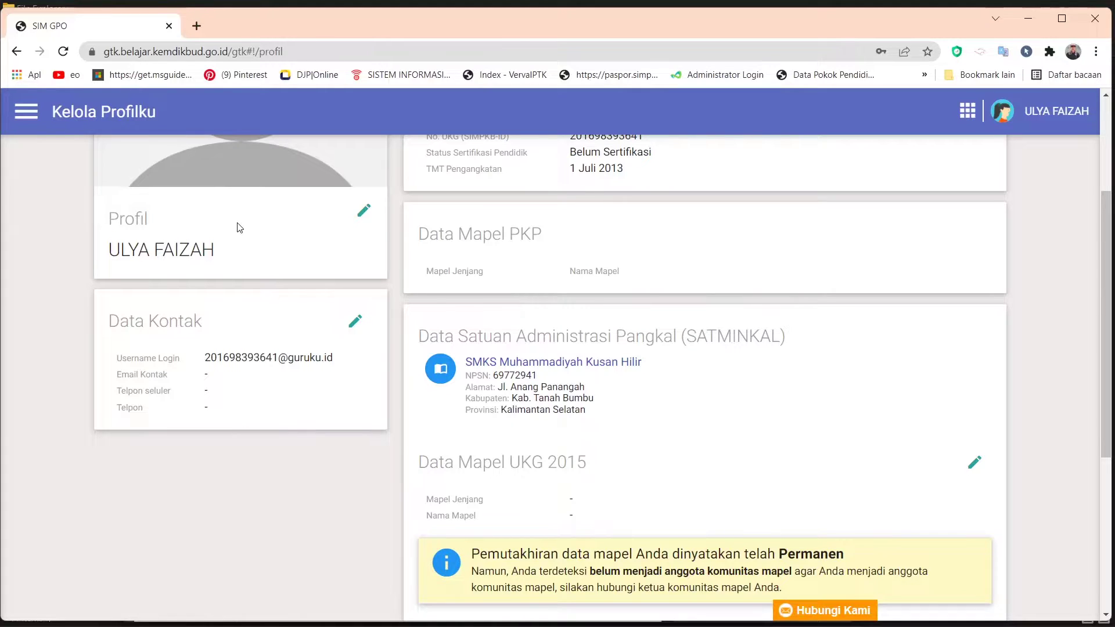
click(364, 211)
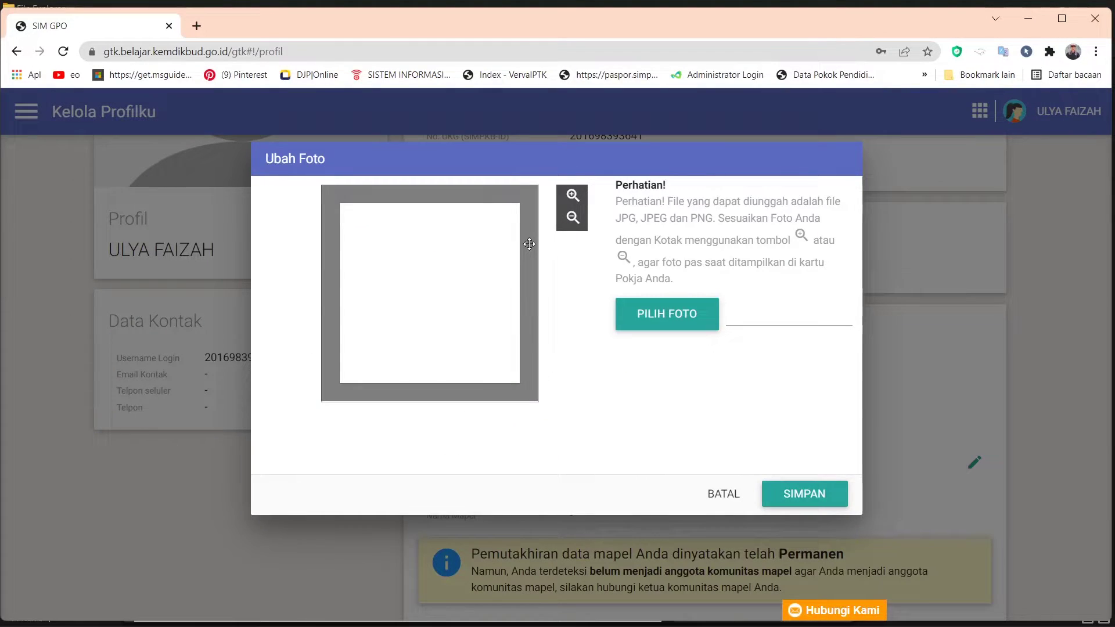
- Cancel the photo file picker, try Simpan without a photo, then close the Ubah Foto dialog
click(667, 317)
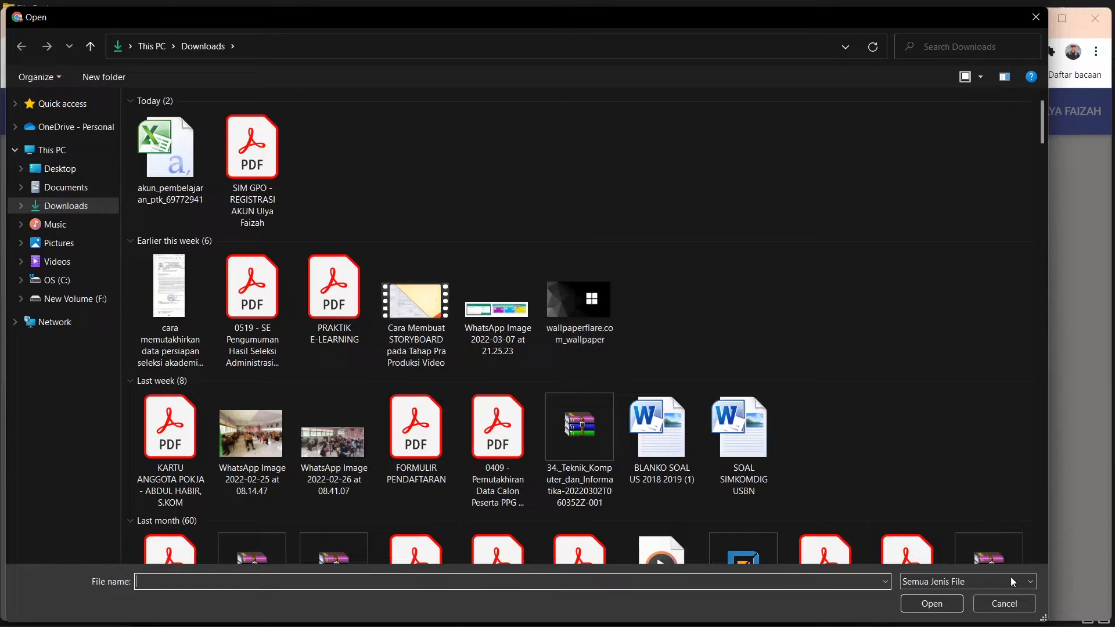
click(1003, 604)
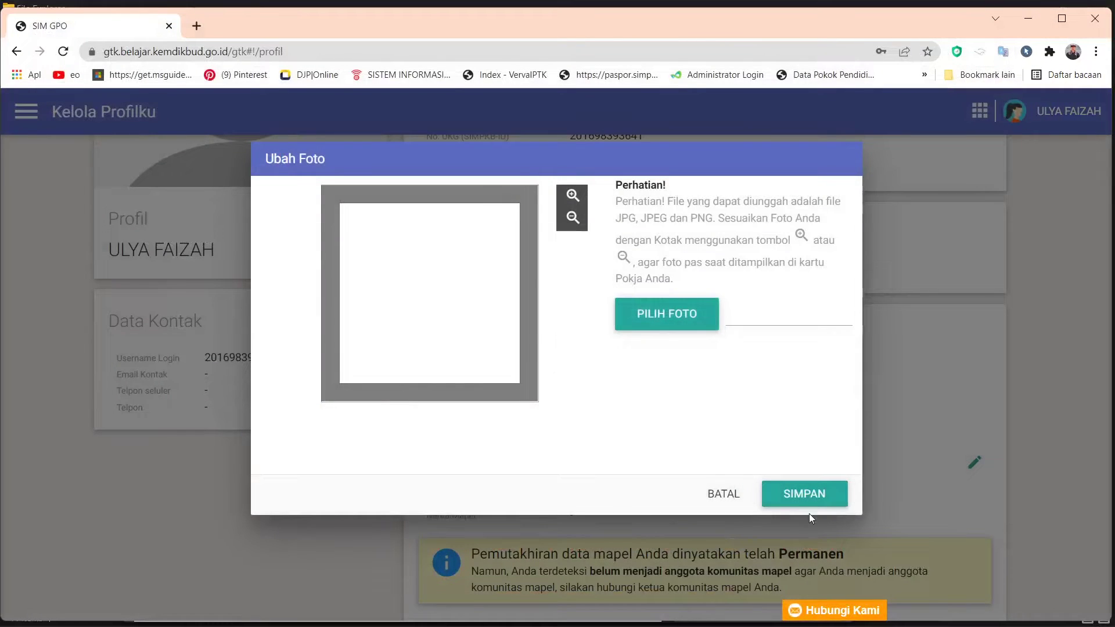
click(834, 491)
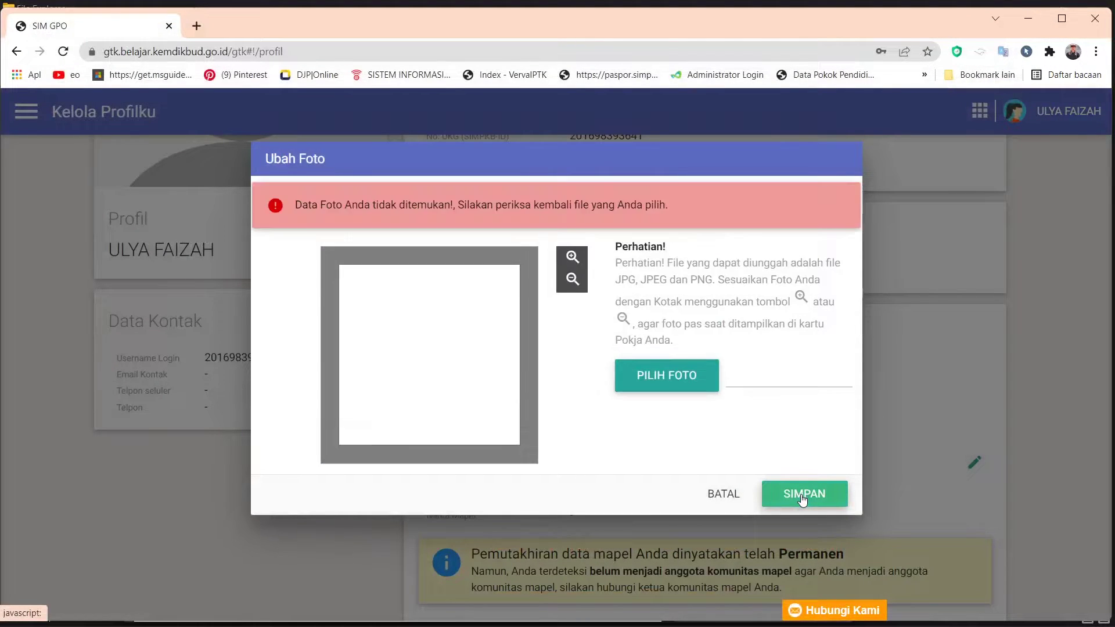
click(733, 495)
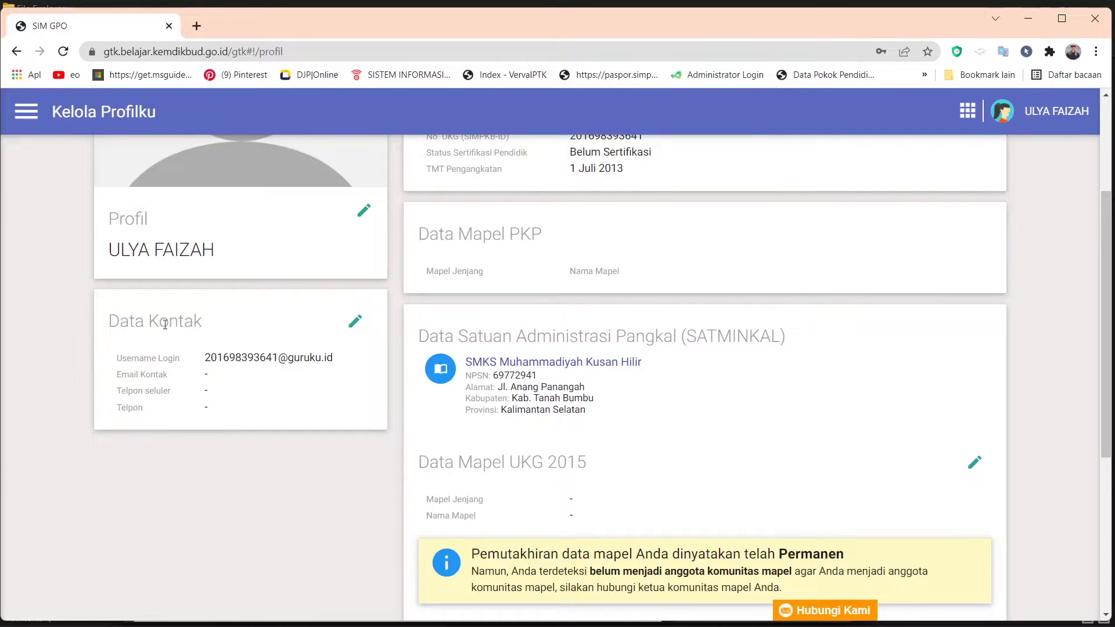
click(359, 318)
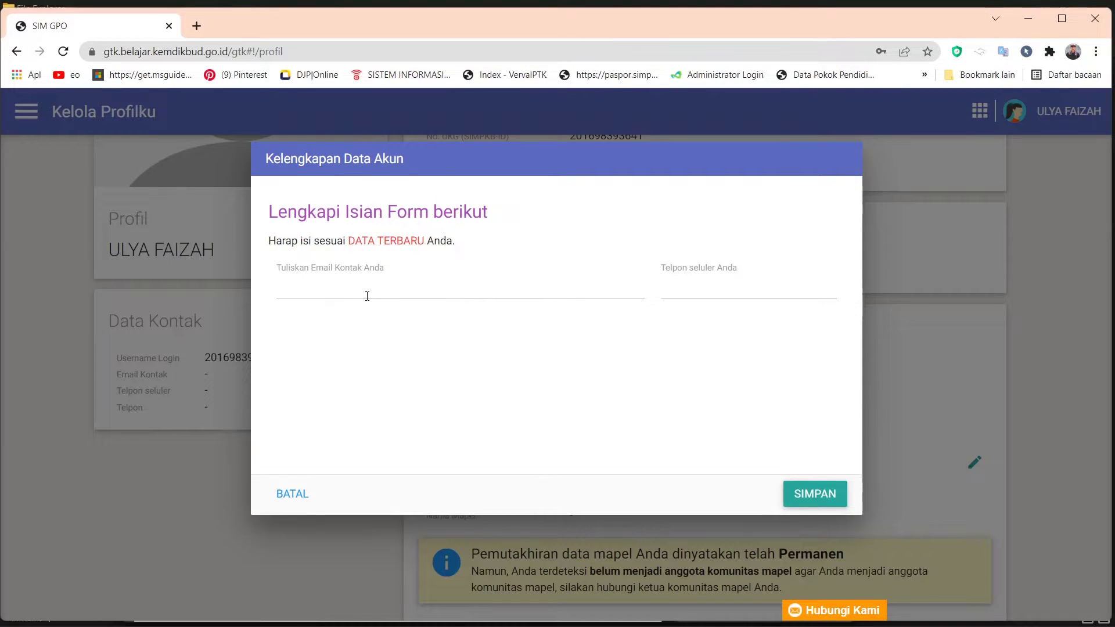
click(304, 283)
click(697, 283)
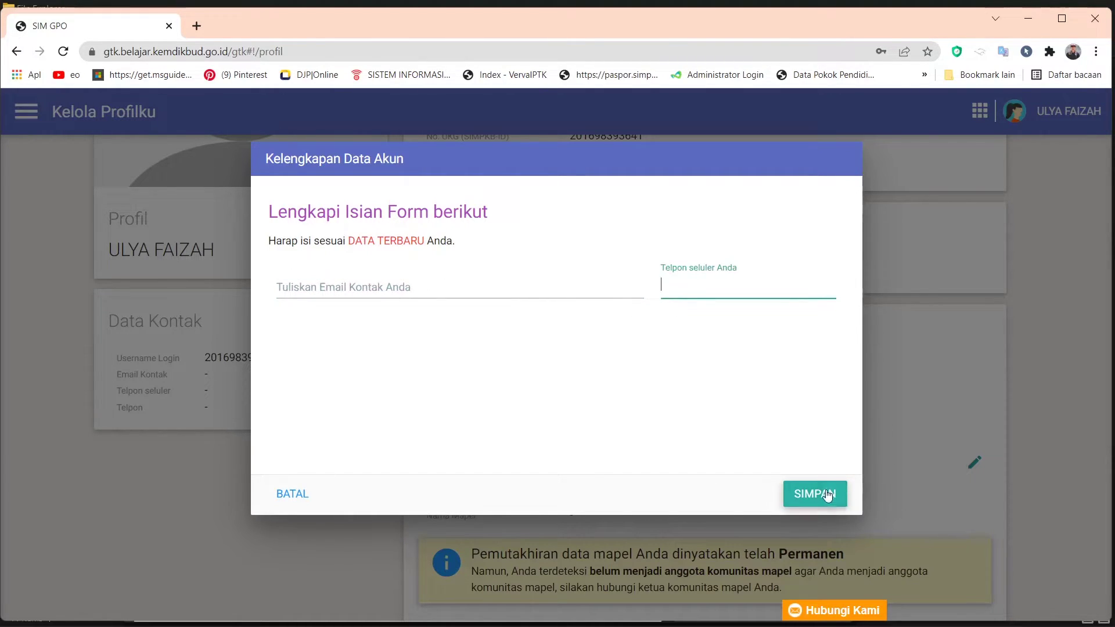
click(300, 495)
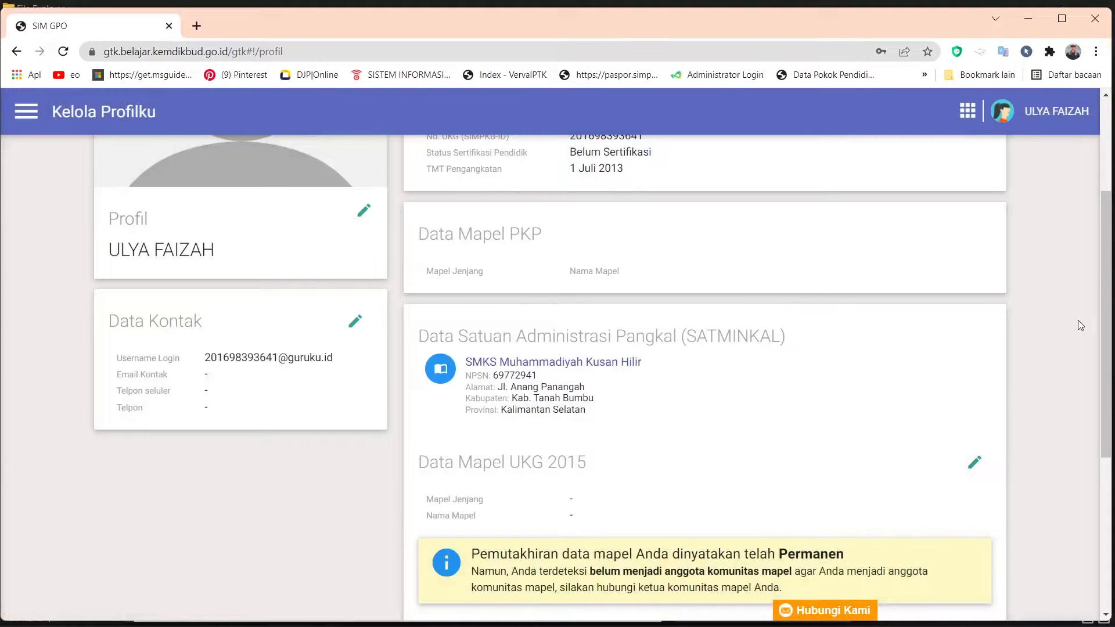
scroll(1107, 238, down, 5)
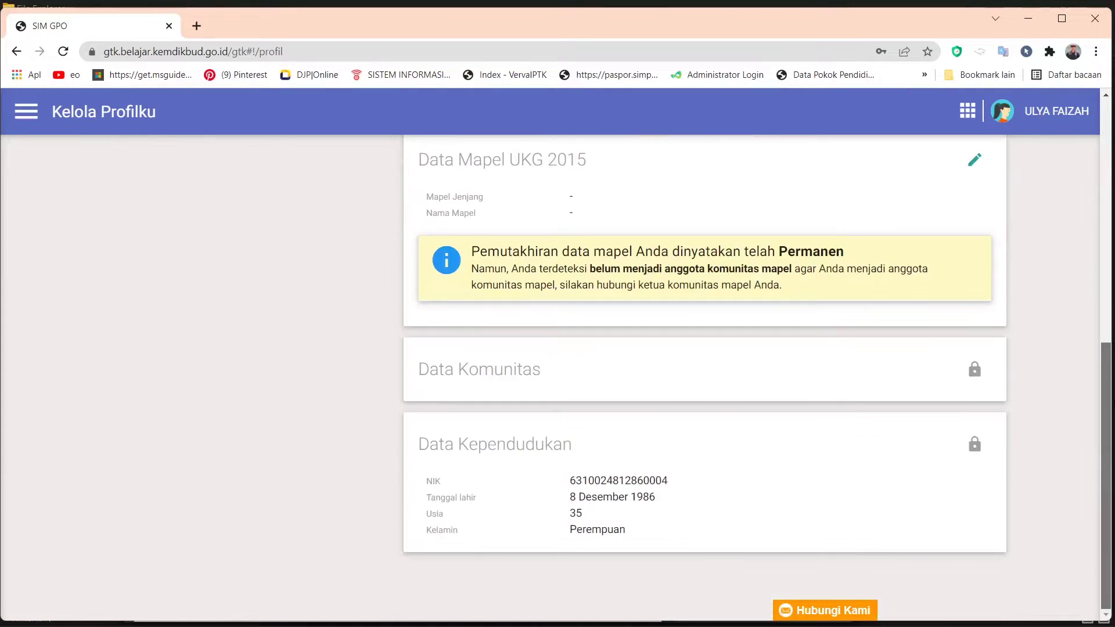
scroll(601, 375, up, 4)
scroll(996, 400, up, 1)
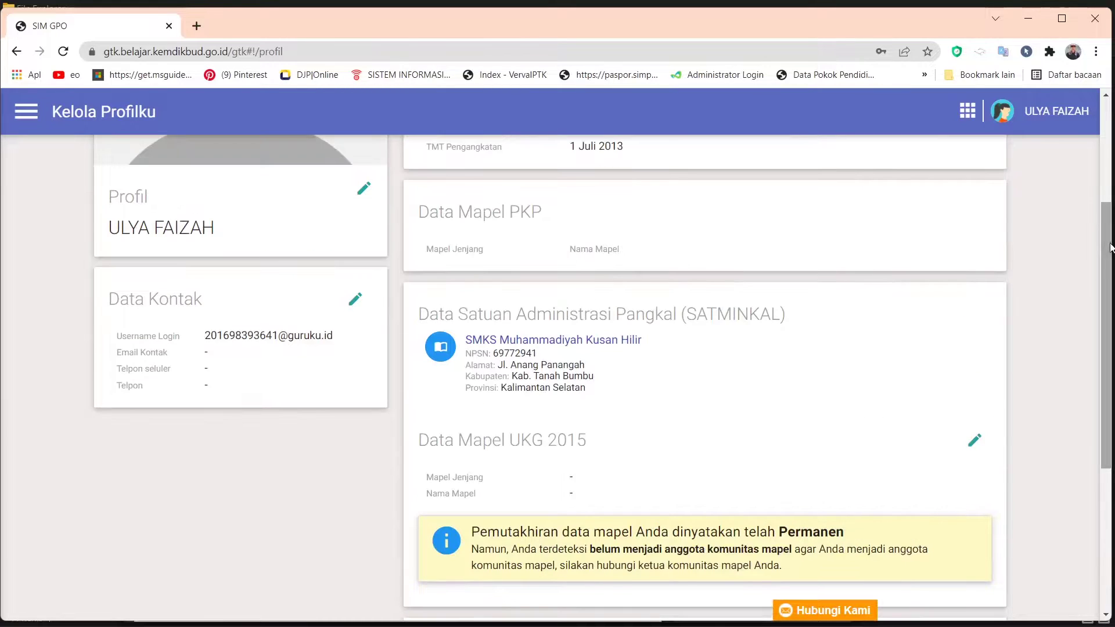
click(974, 443)
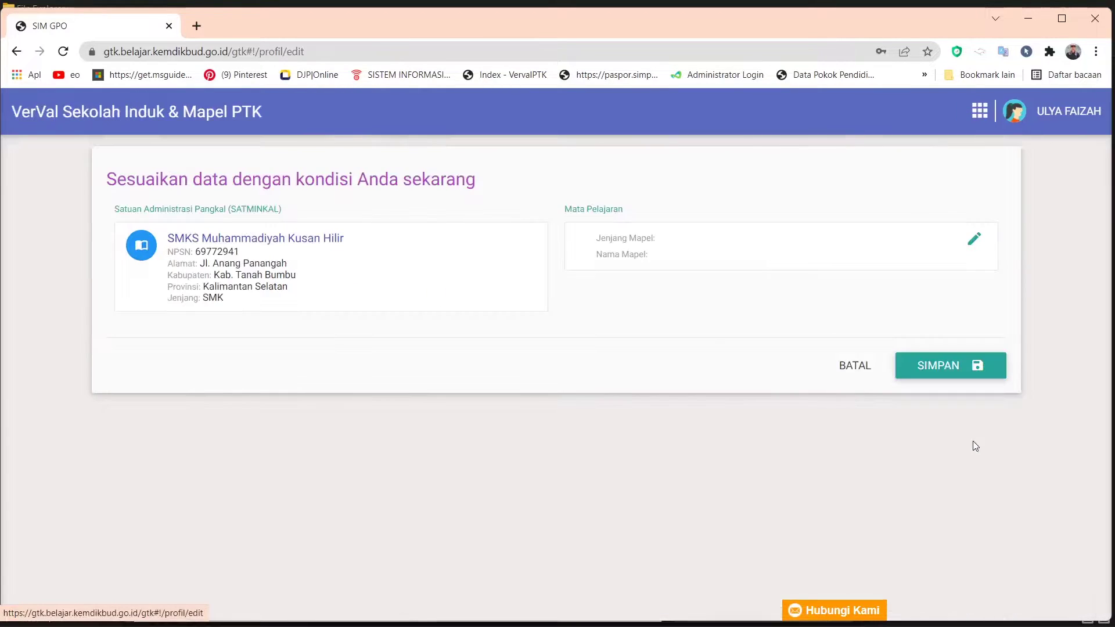
click(974, 244)
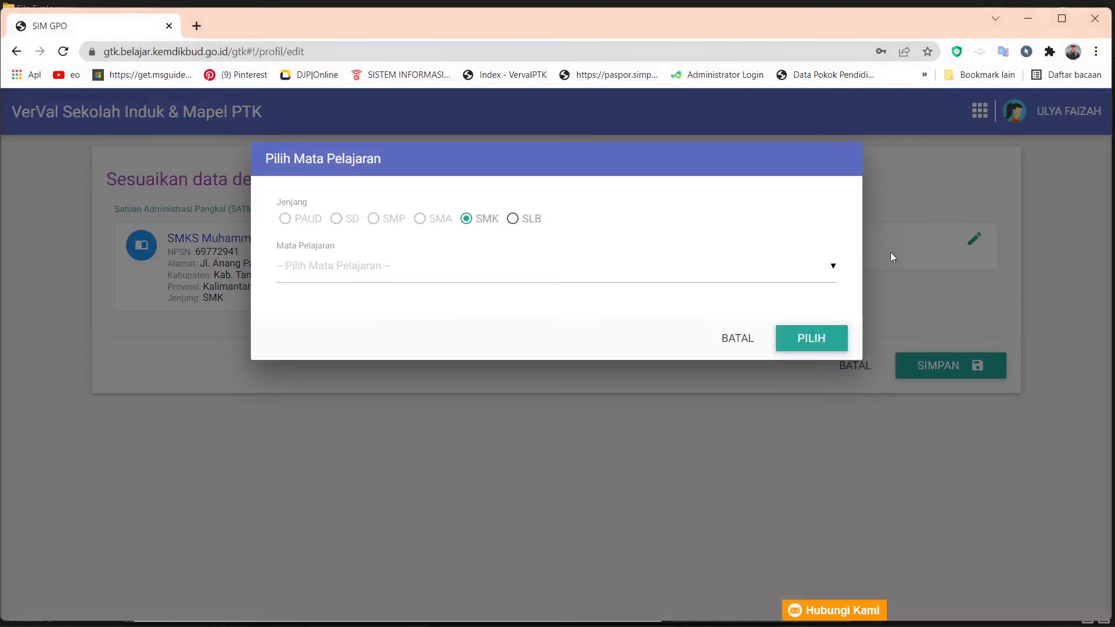
click(822, 271)
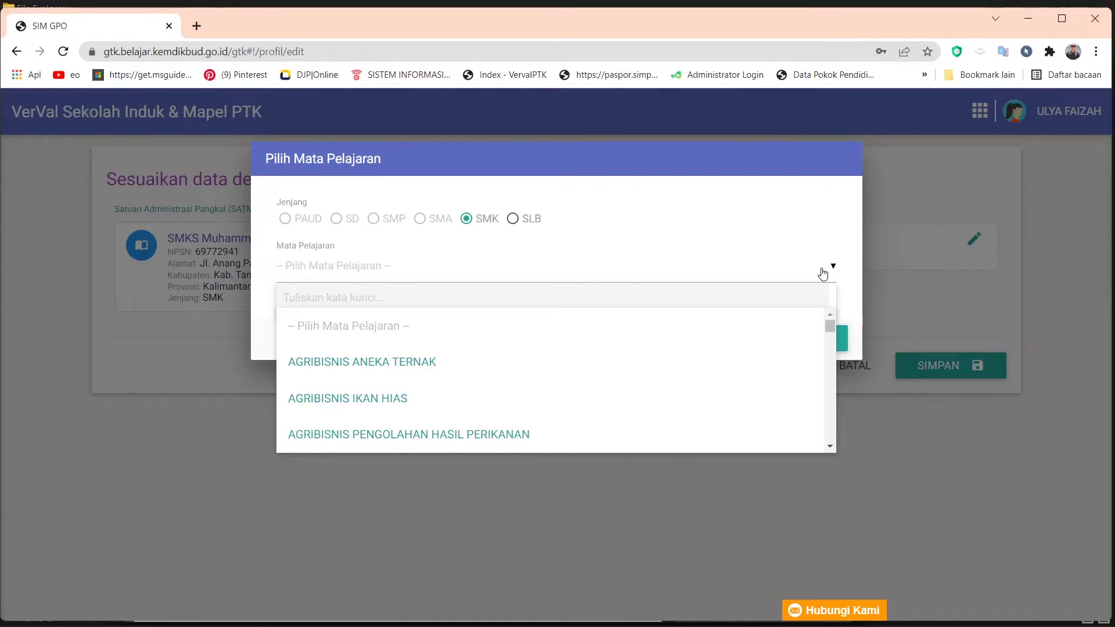
scroll(466, 381, down, 1)
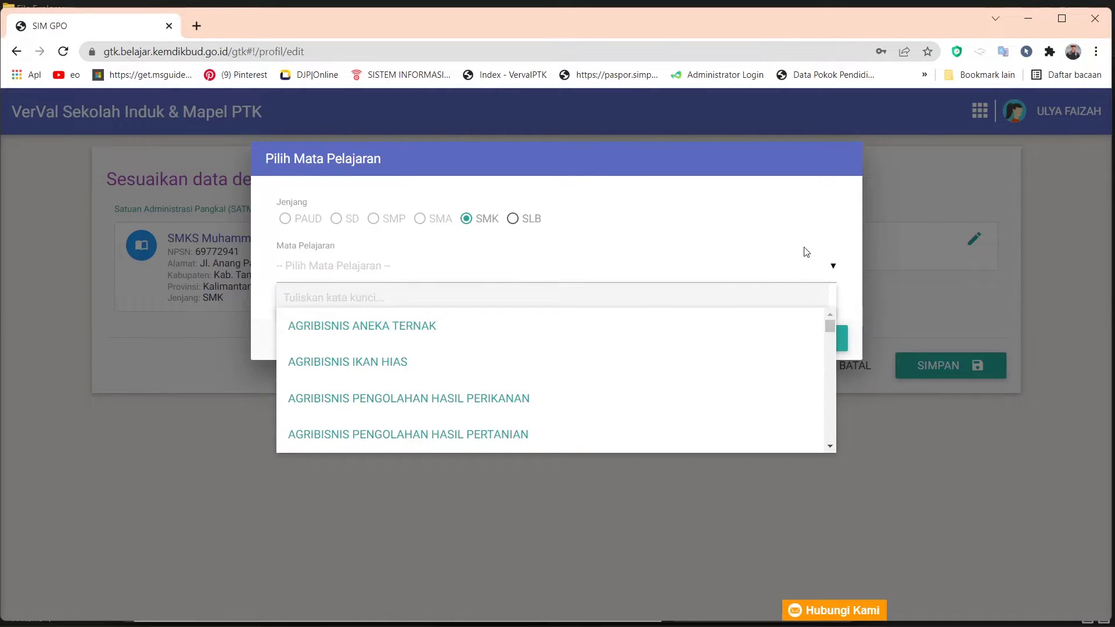
click(806, 250)
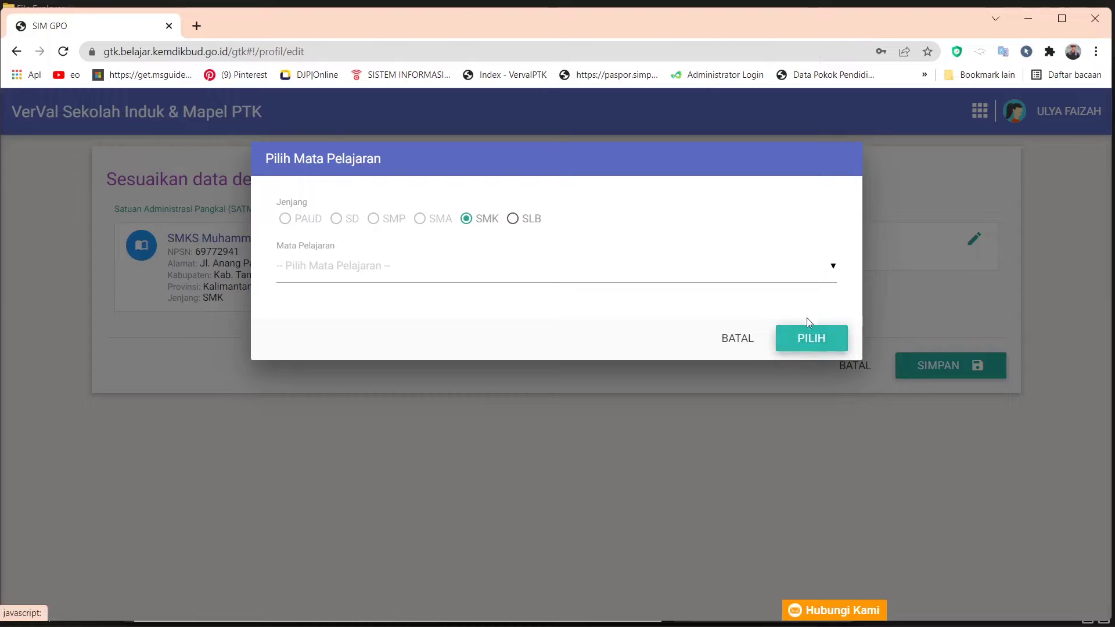
click(809, 343)
click(734, 342)
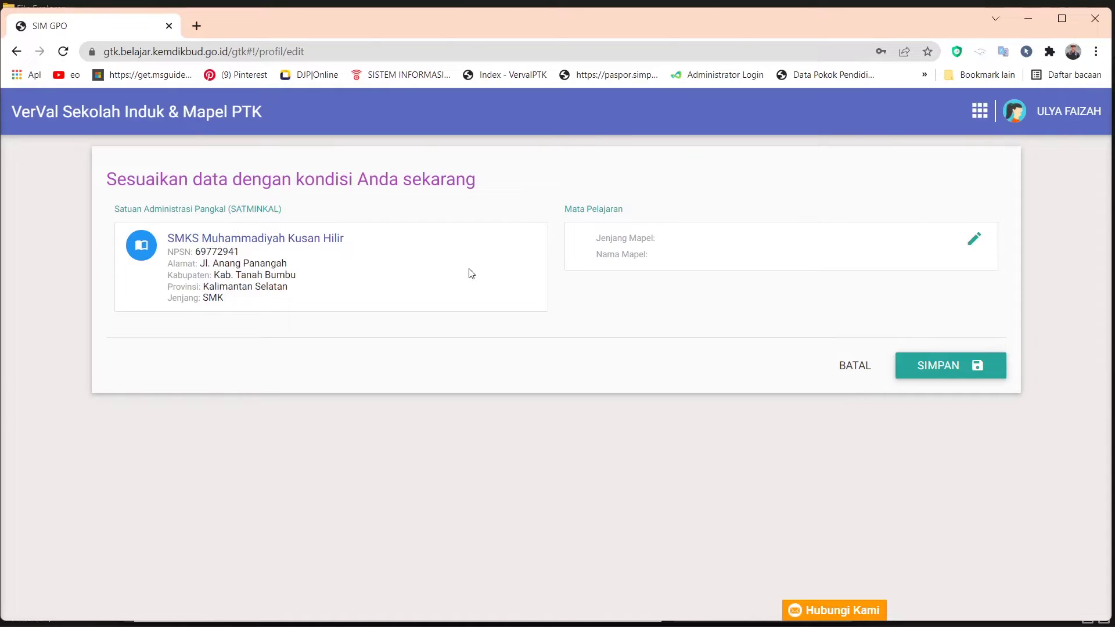
click(16, 51)
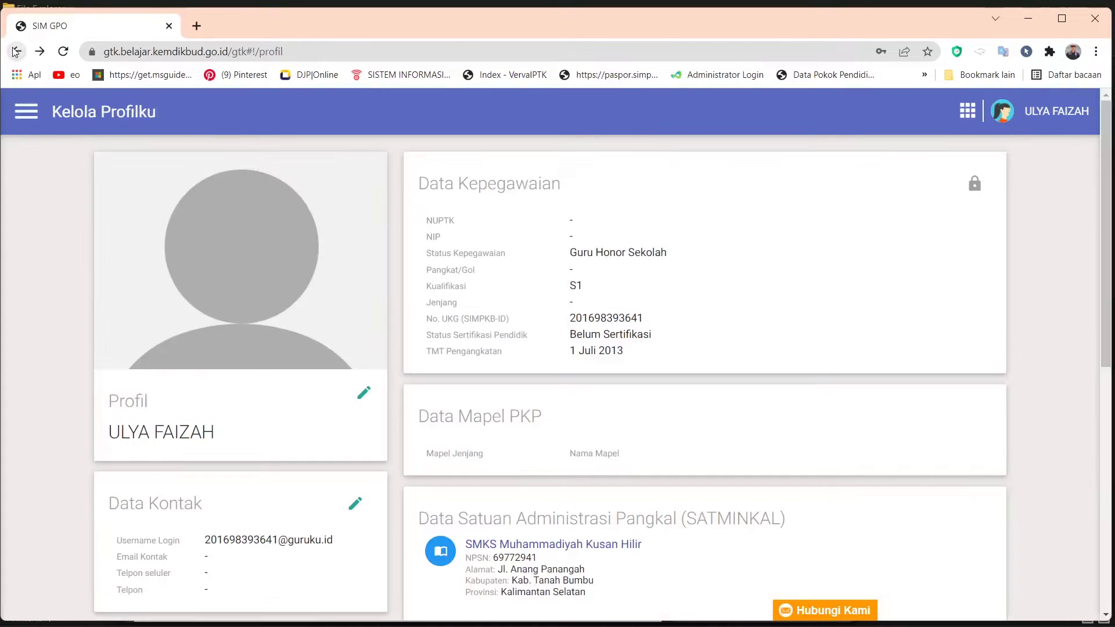
- Scroll through the Kelola Profilku page, then go back to the Beranda dashboard
scroll(549, 377, down, 3)
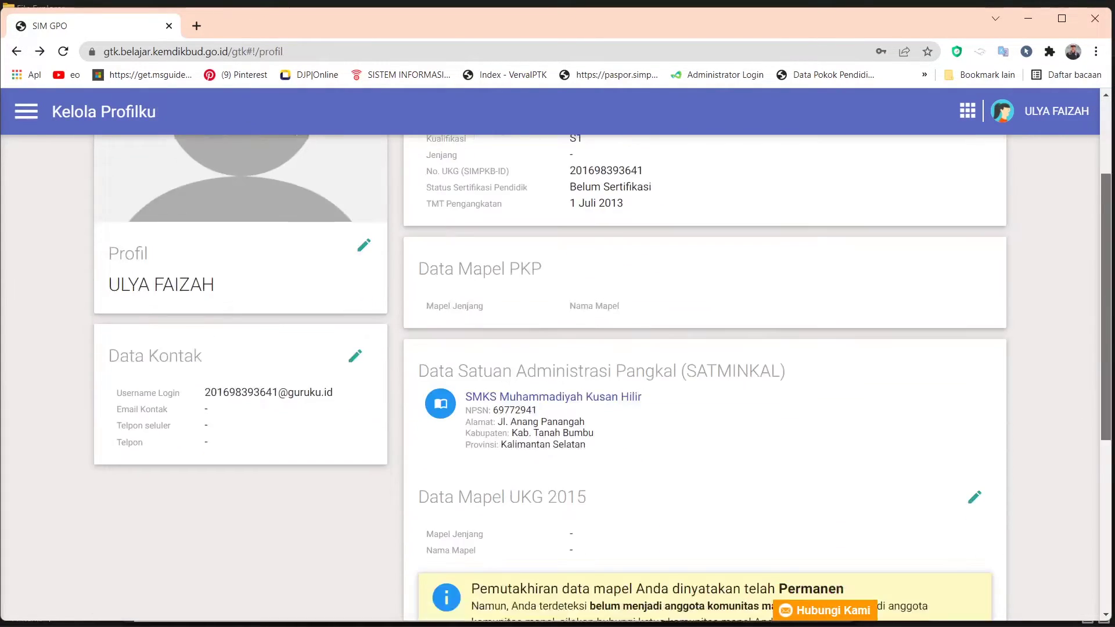
scroll(549, 378, down, 5)
scroll(1109, 580, down, 2)
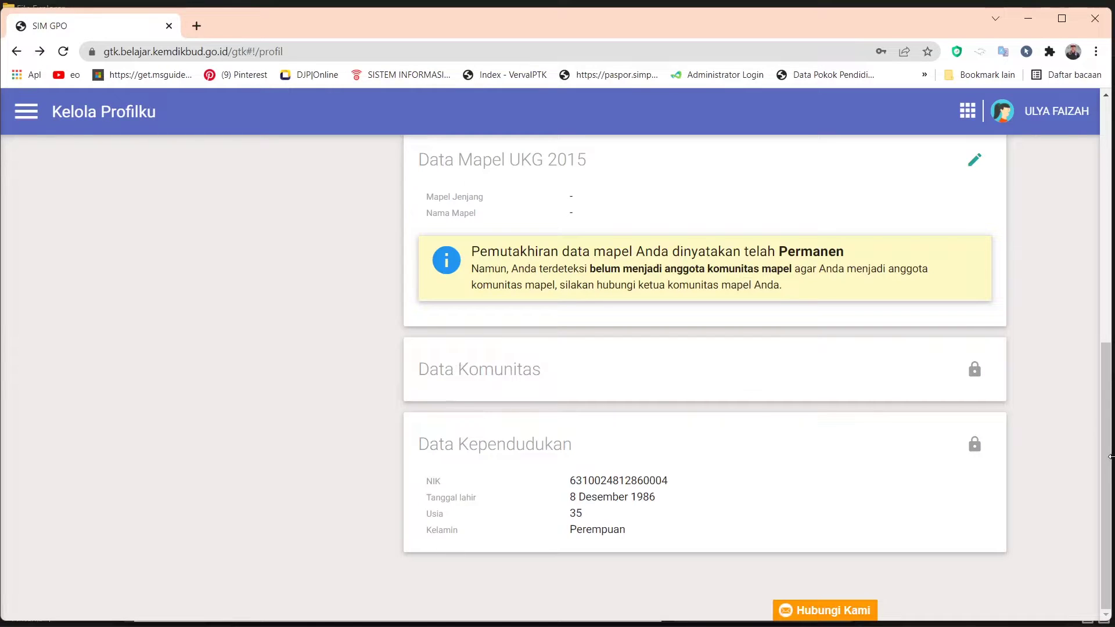
drag(1106, 482, 1094, 341)
scroll(1083, 314, down, 3)
scroll(1083, 302, up, 3)
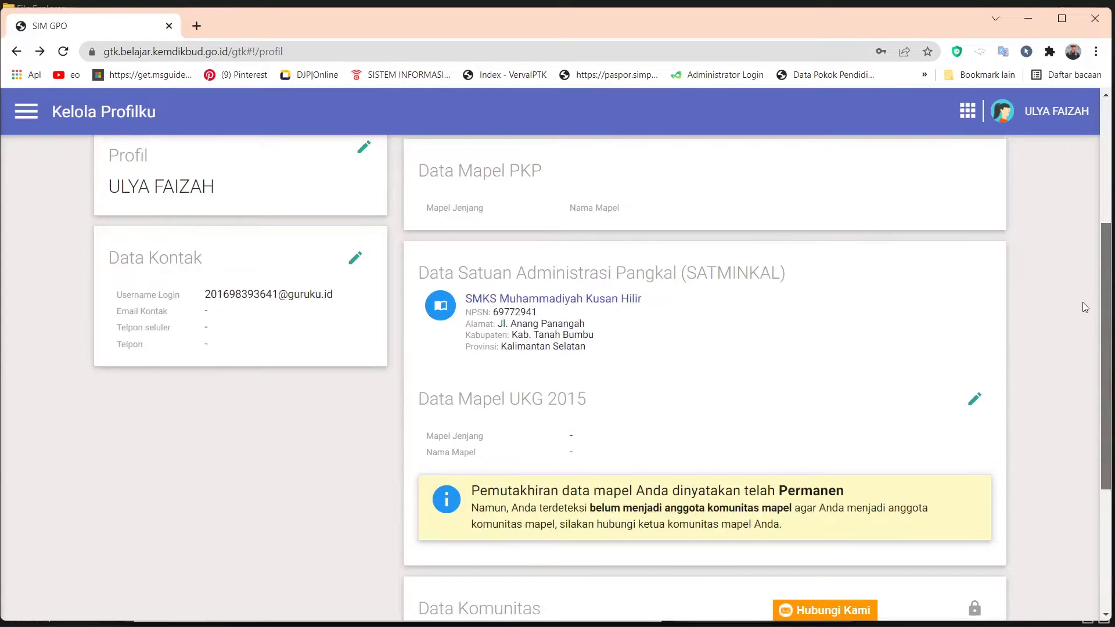
scroll(1083, 296, up, 1)
scroll(1082, 288, up, 2)
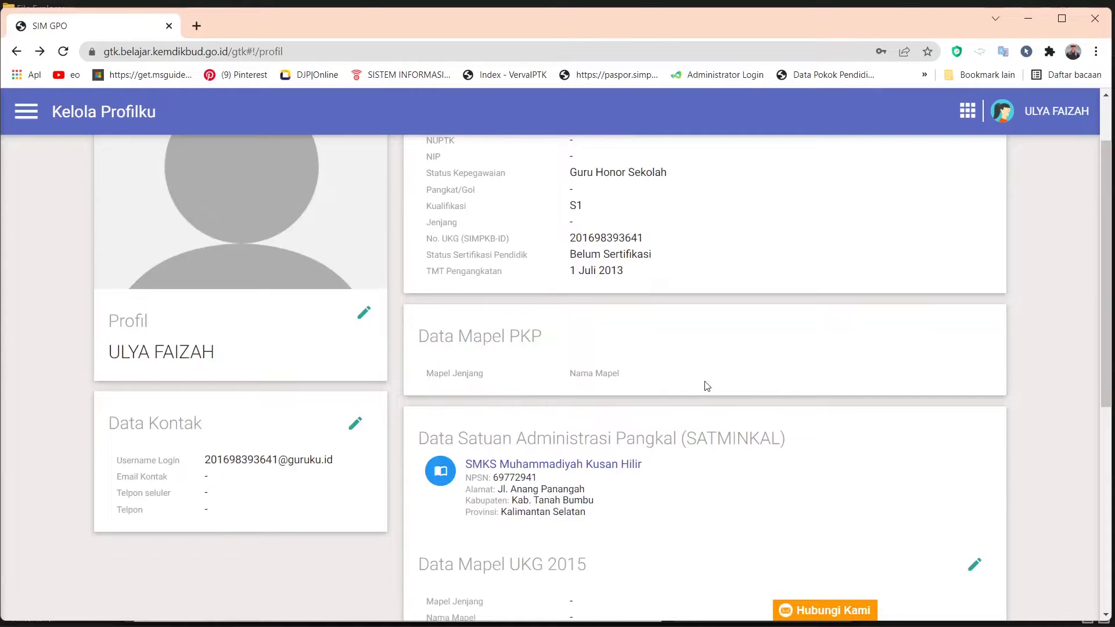
drag(1107, 380, 1107, 339)
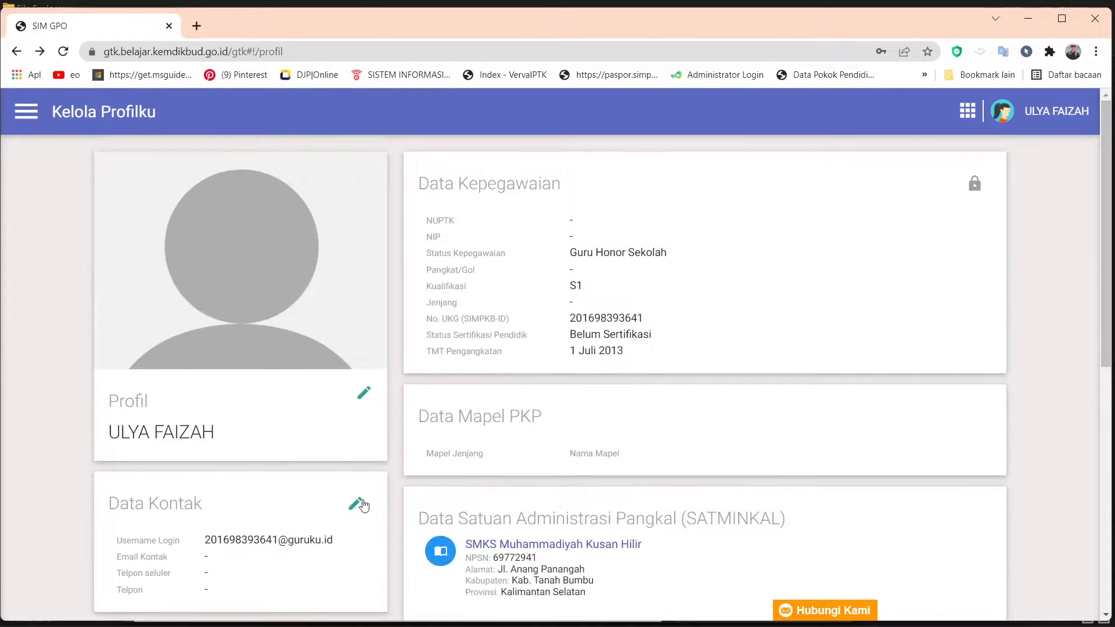
click(17, 51)
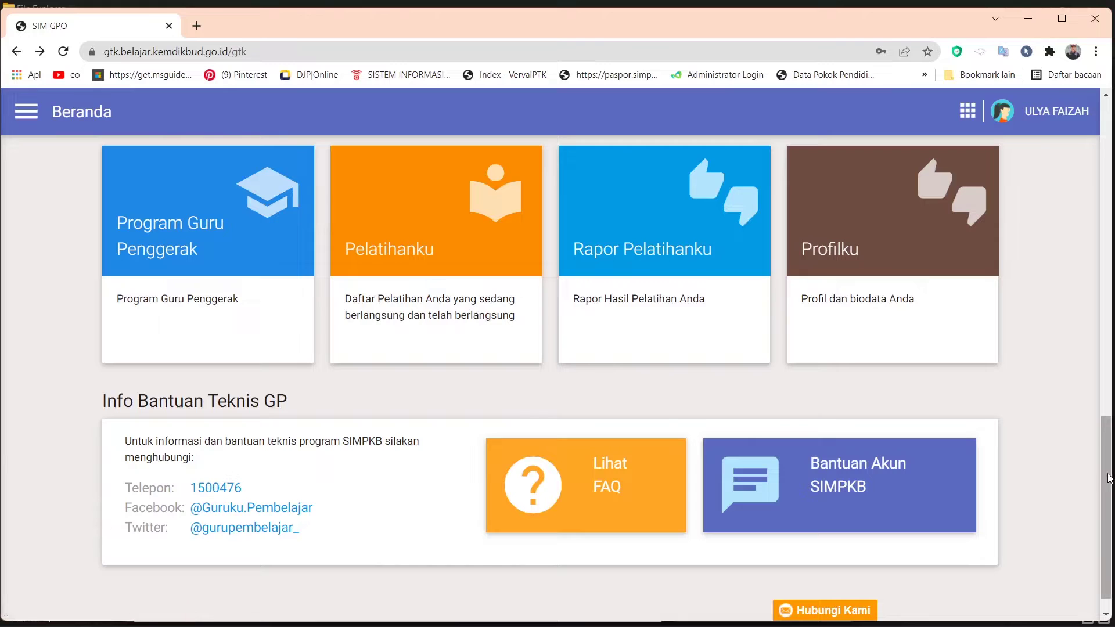
- Scroll Beranda, narrow the browser window slightly, and switch to the Notepad step list
drag(1107, 421, 1107, 180)
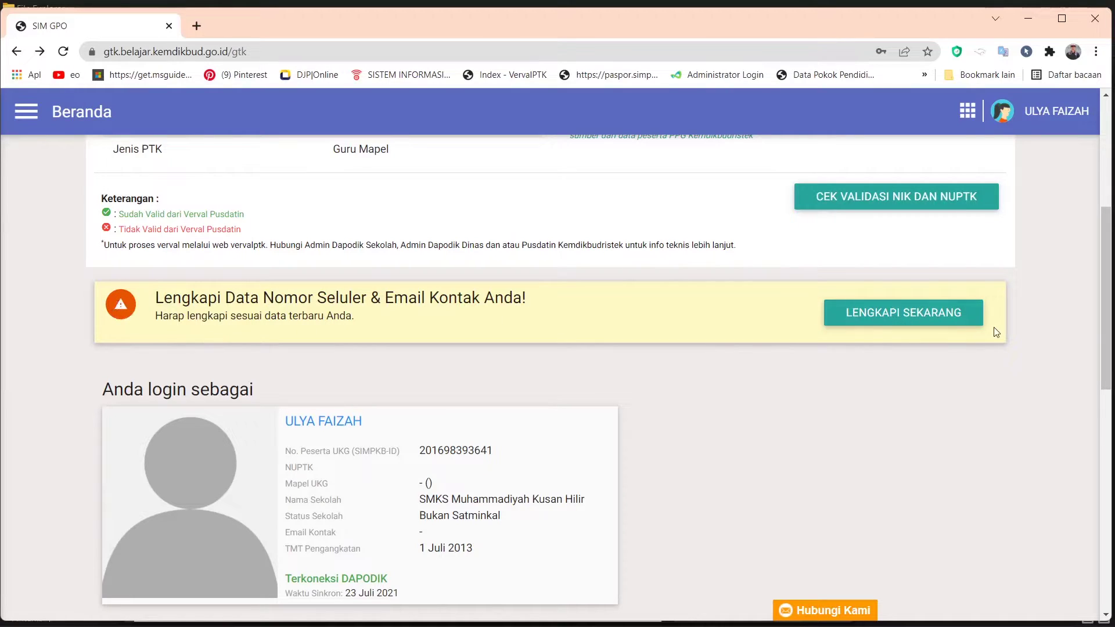
drag(1110, 260, 1085, 510)
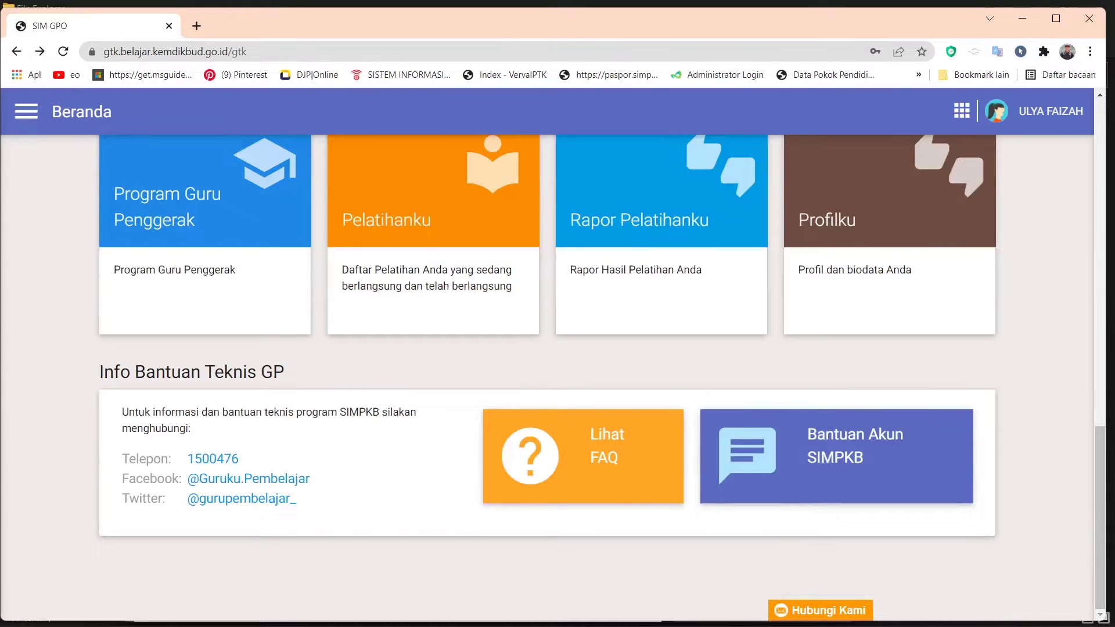
click(702, 610)
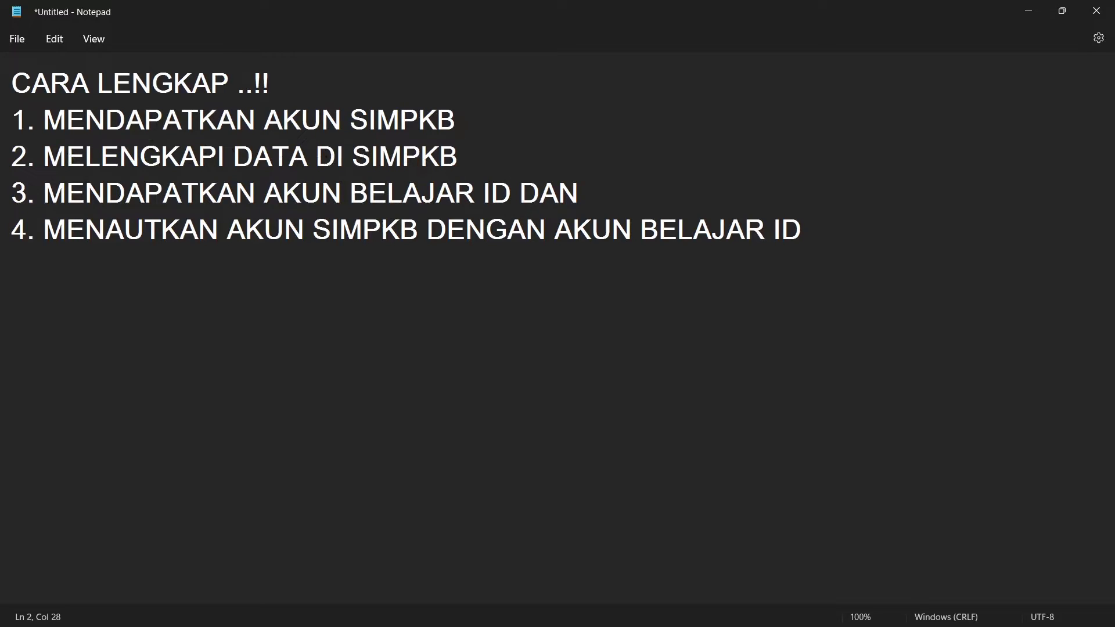
- Highlight step 2 'MELENGKAPI DATA DI SIMPKB' in the notes, then minimize Notepad
drag(45, 157, 465, 165)
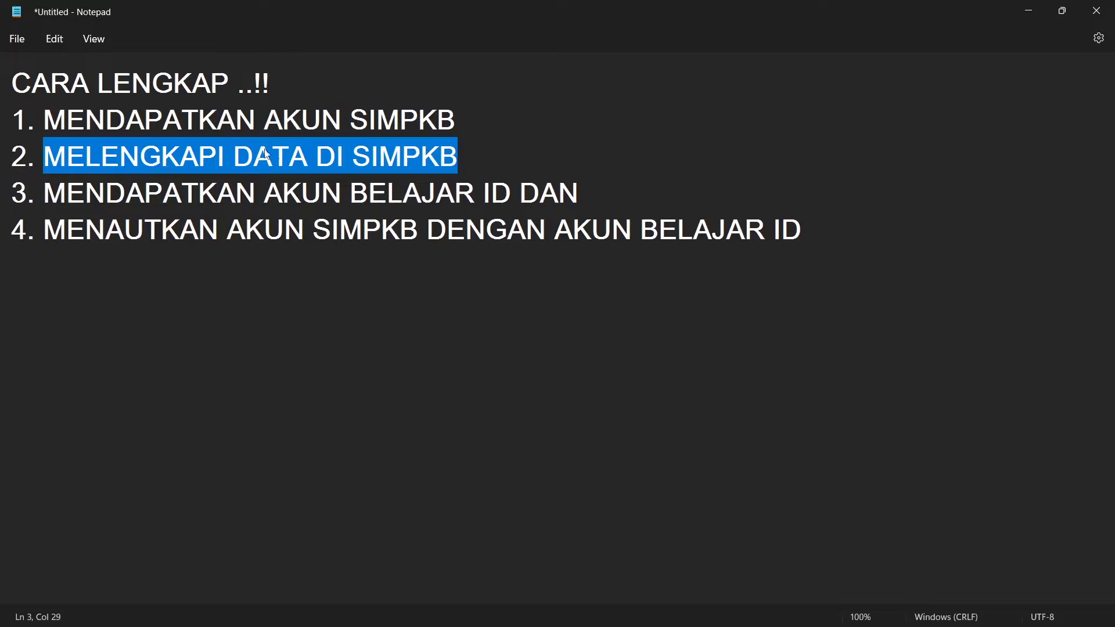
click(466, 155)
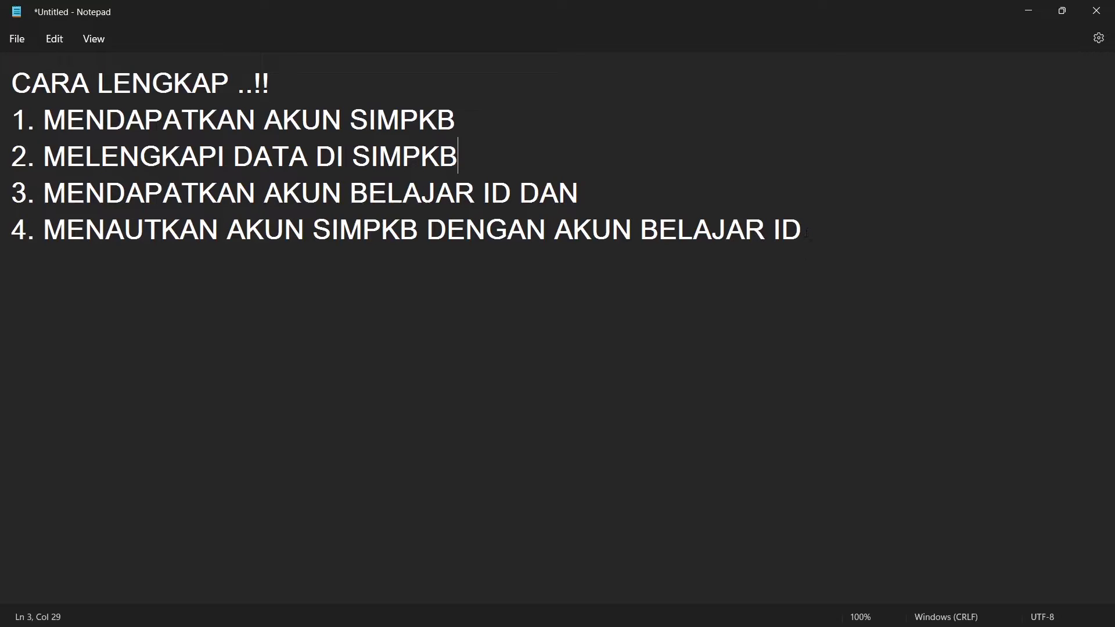
click(1026, 6)
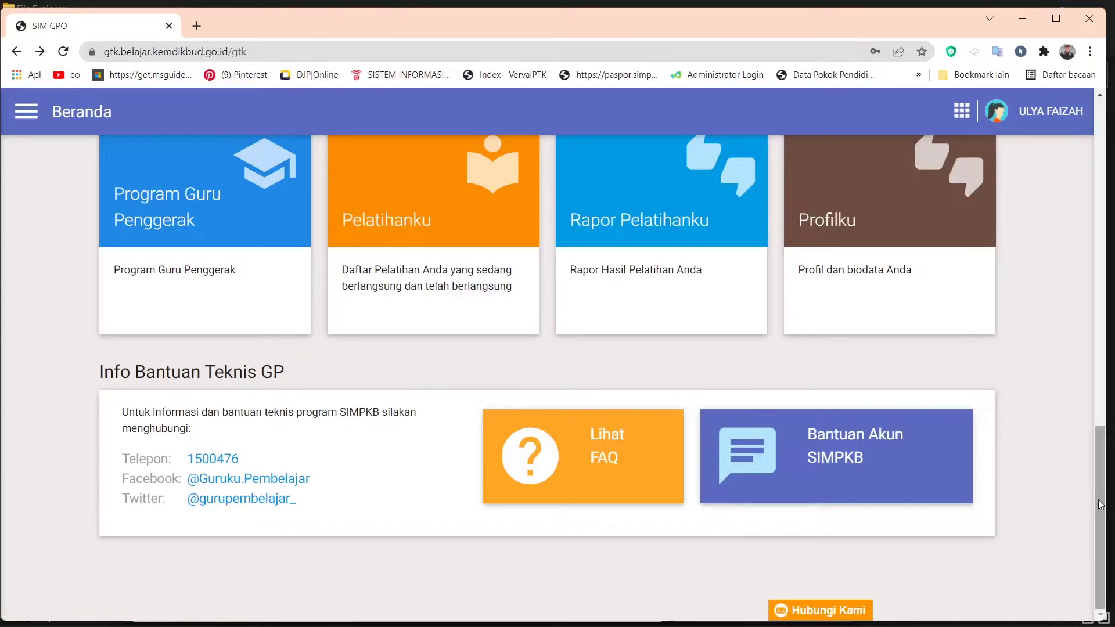
- Scroll to the top and open Dasbor Akun from the profile avatar's side panel
drag(1105, 482, 1105, 153)
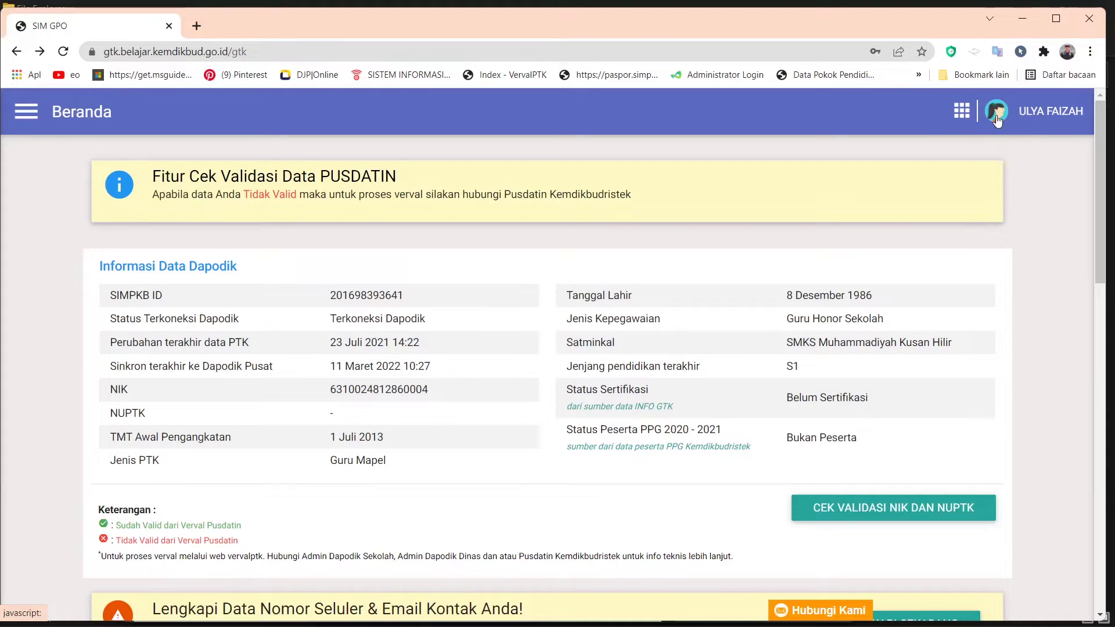
click(996, 116)
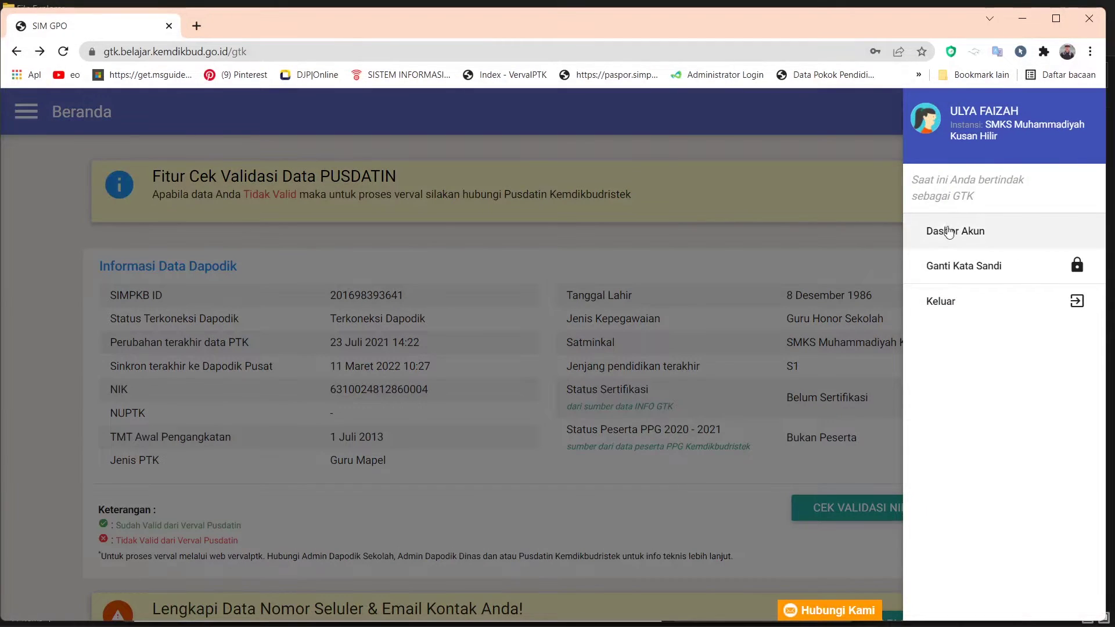
click(948, 233)
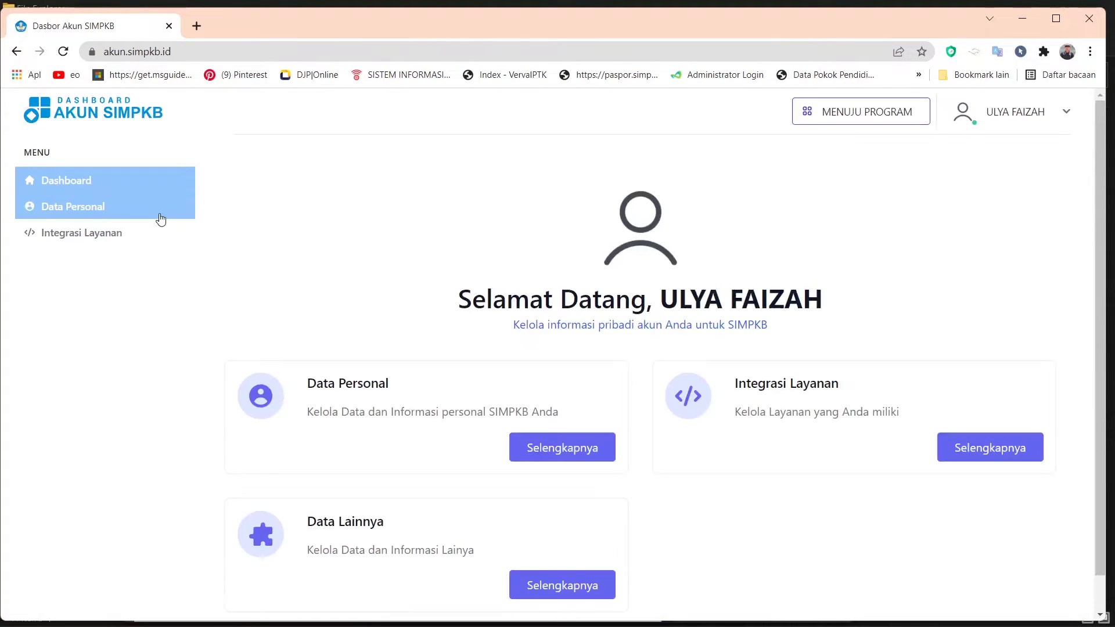
- Go to Data Personal's Integrasi Layanan and confirm TAUTKAN for BELAJAR.ID
click(111, 218)
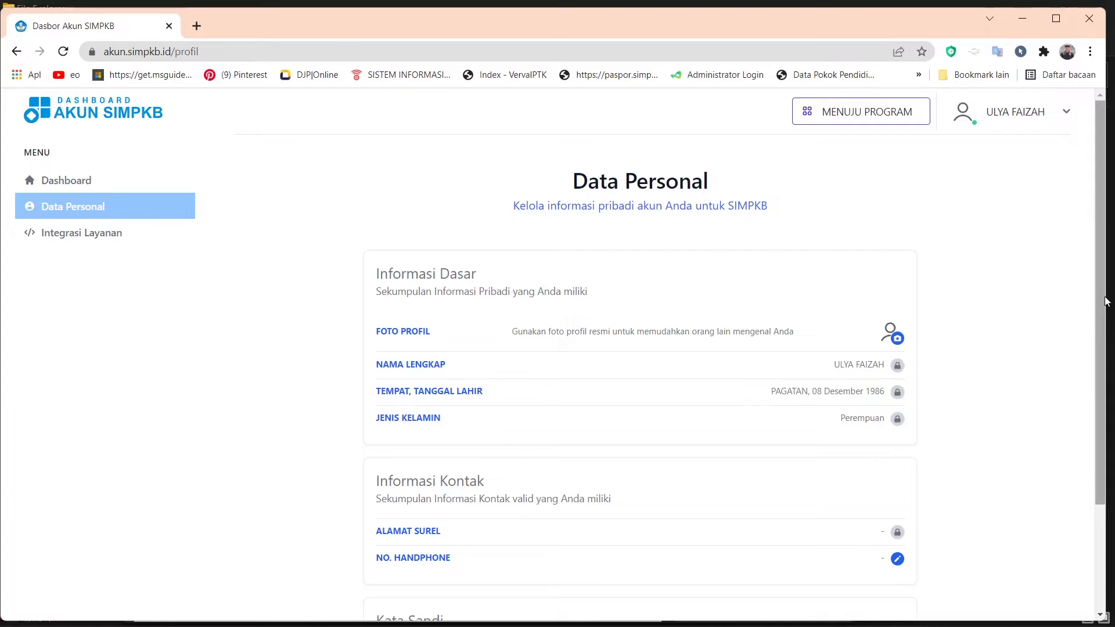
drag(1094, 293, 987, 466)
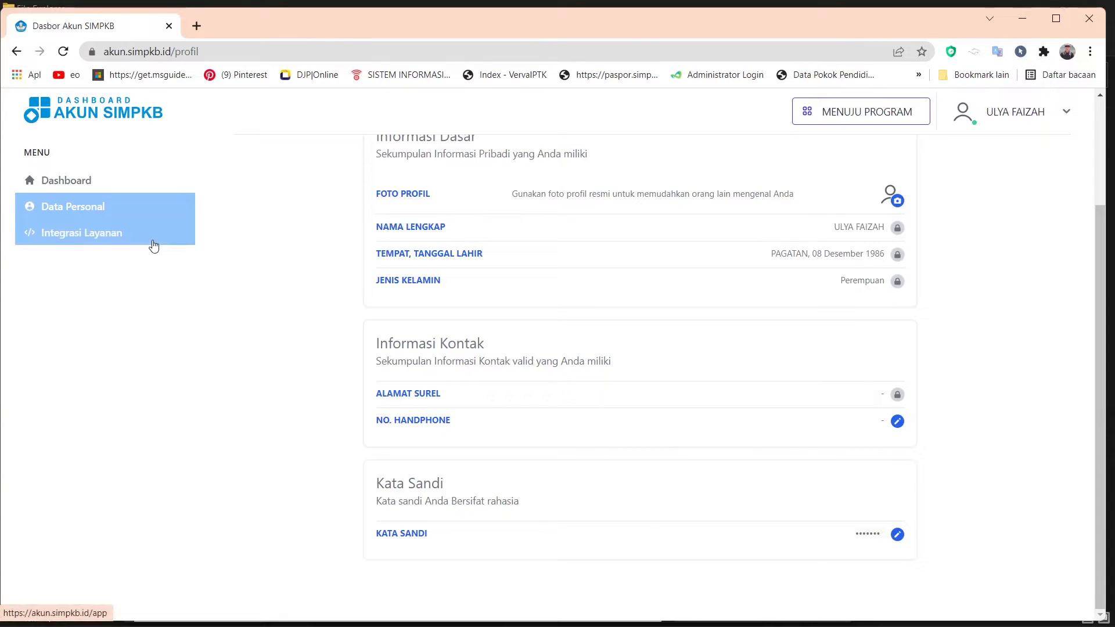
click(74, 236)
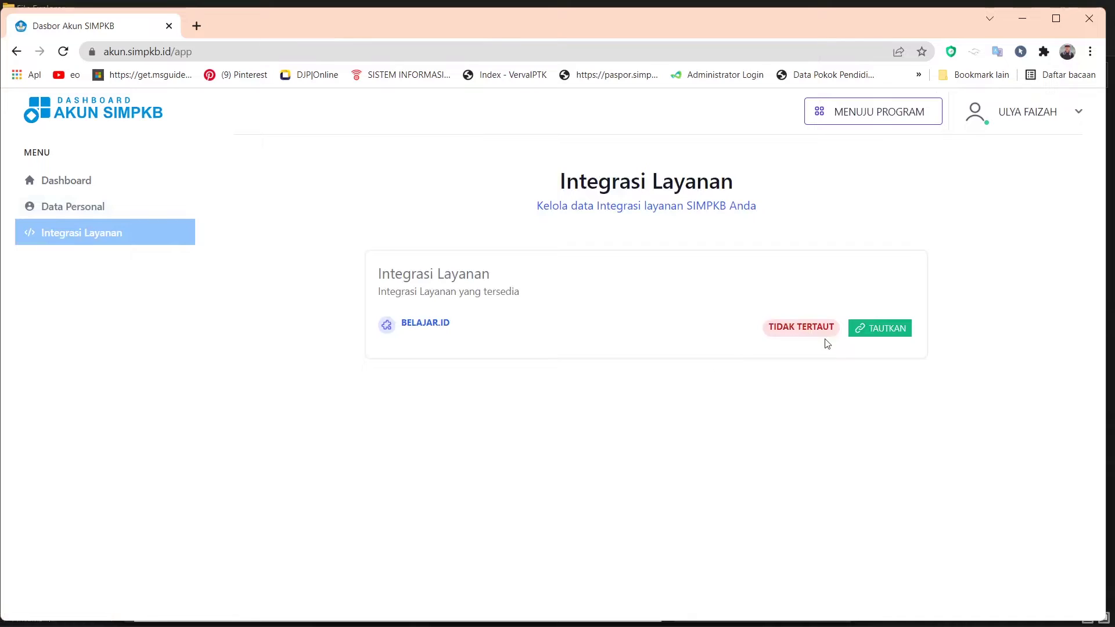
click(886, 334)
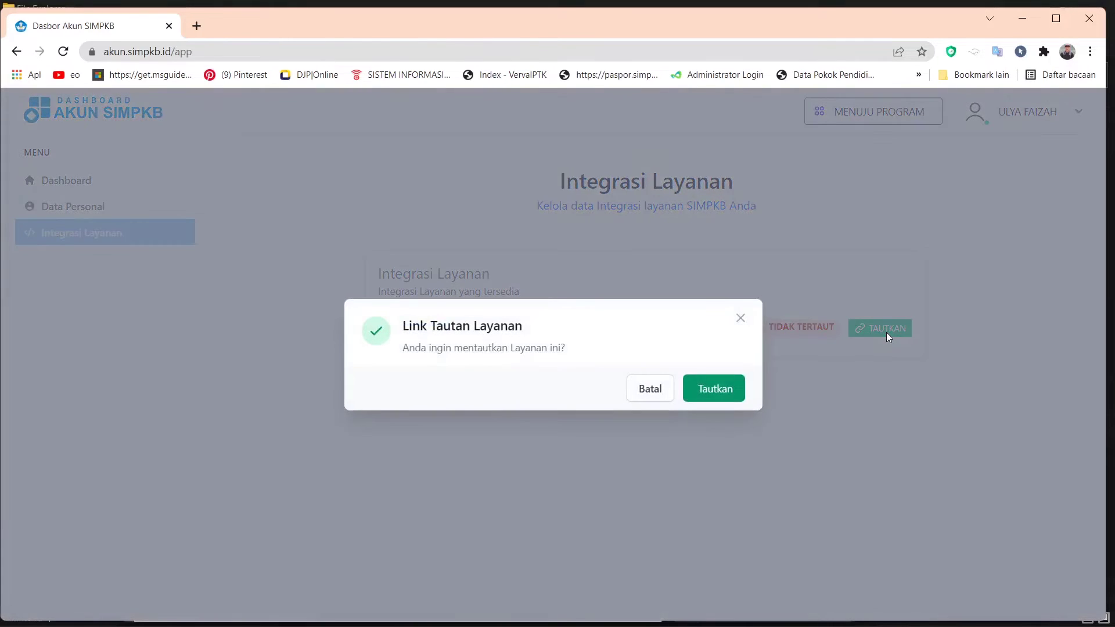
click(715, 389)
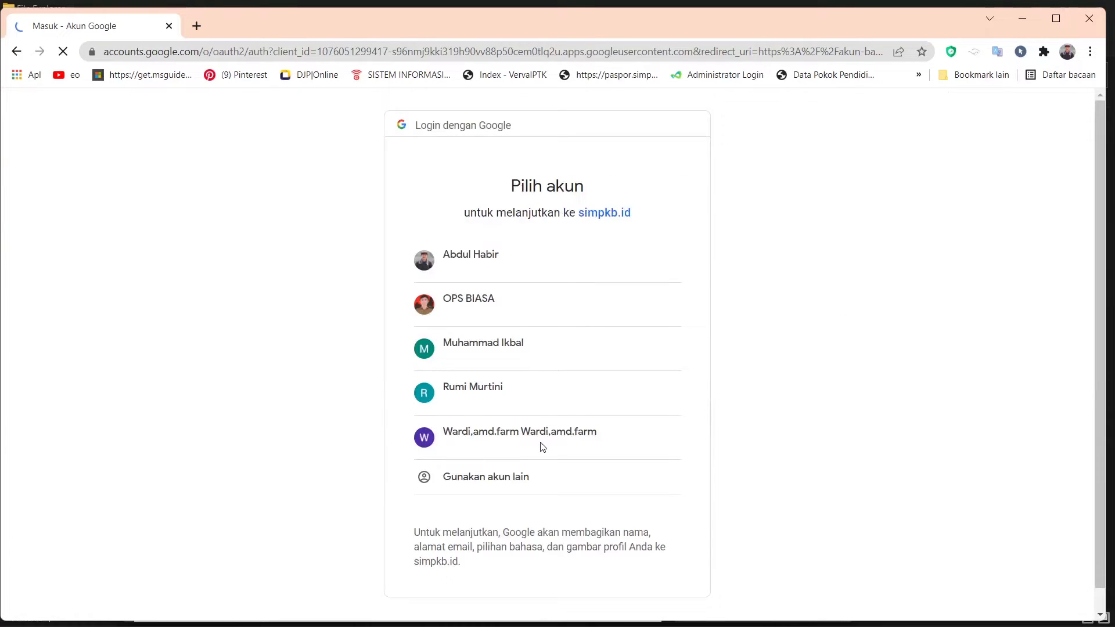
- Choose Gunakan akun lain and delete the prefilled email address
click(465, 484)
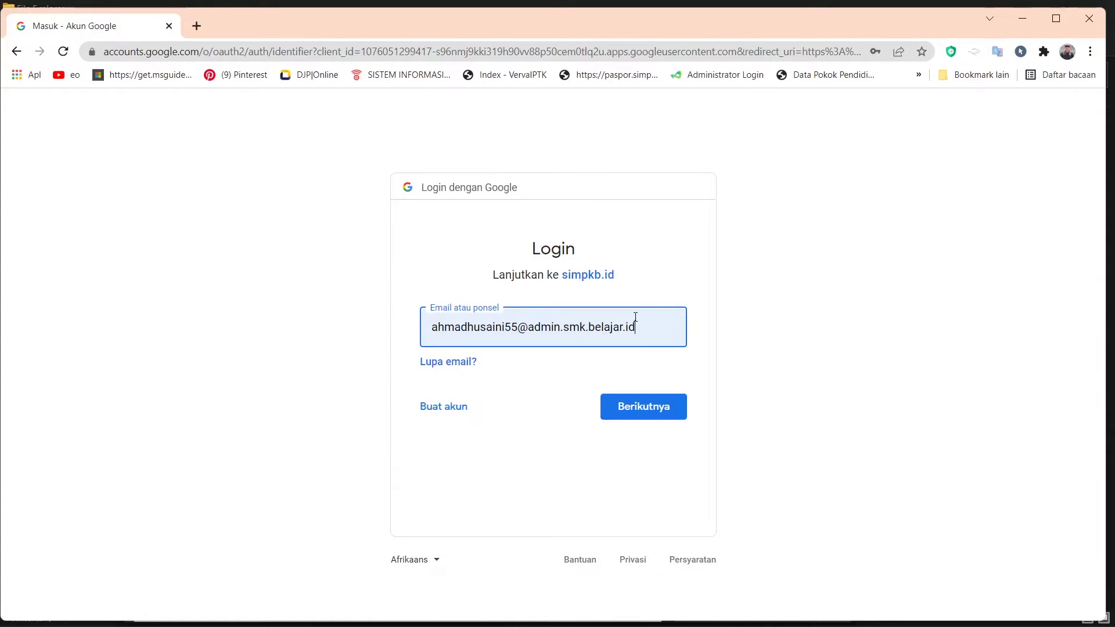
drag(644, 323, 400, 341)
key(BackSpace)
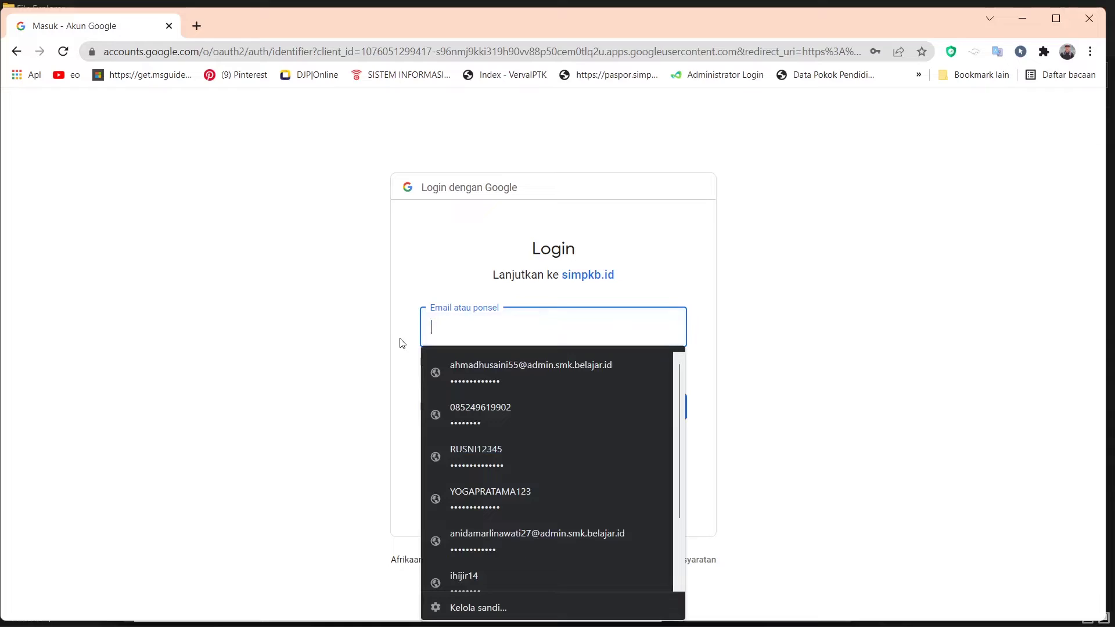
- Dismiss the saved-login suggestions, leaving the empty Email atau ponsel field active
click(749, 229)
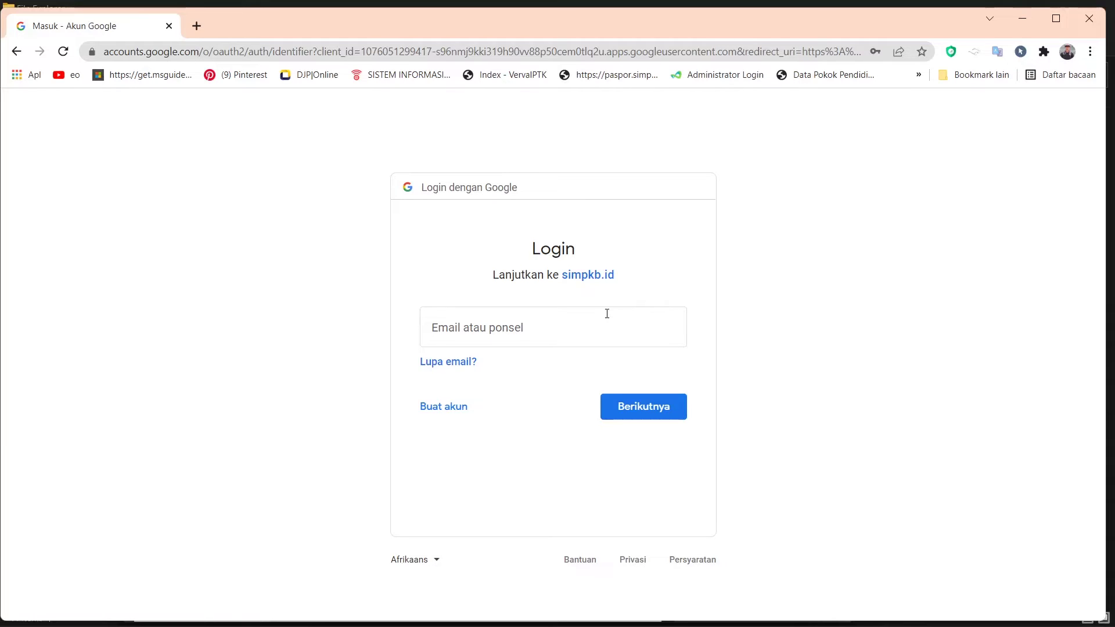
click(534, 317)
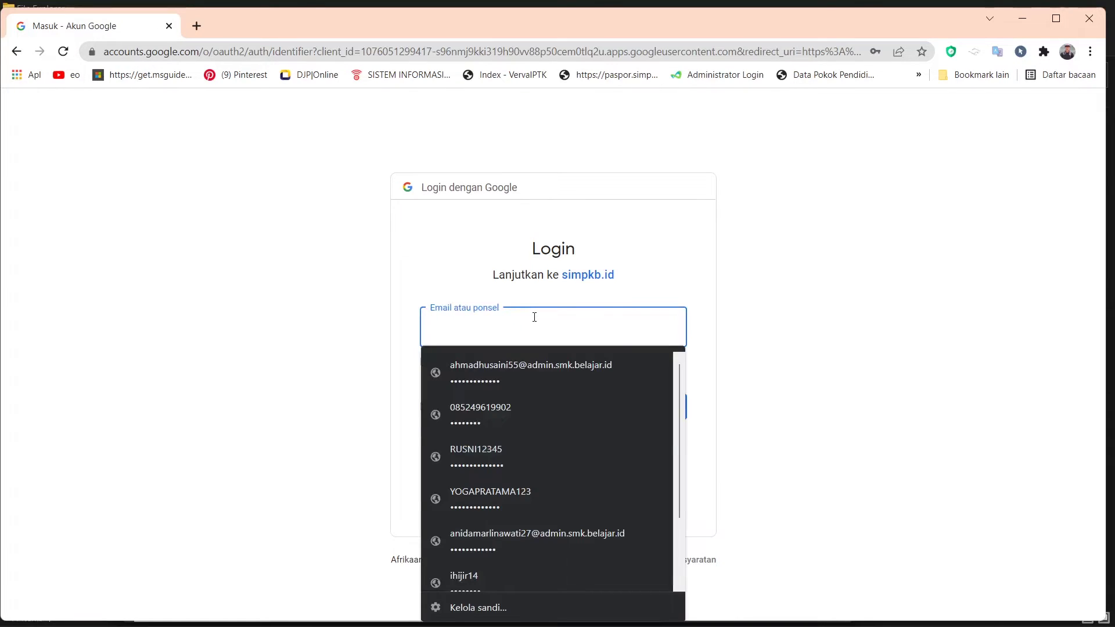
click(718, 244)
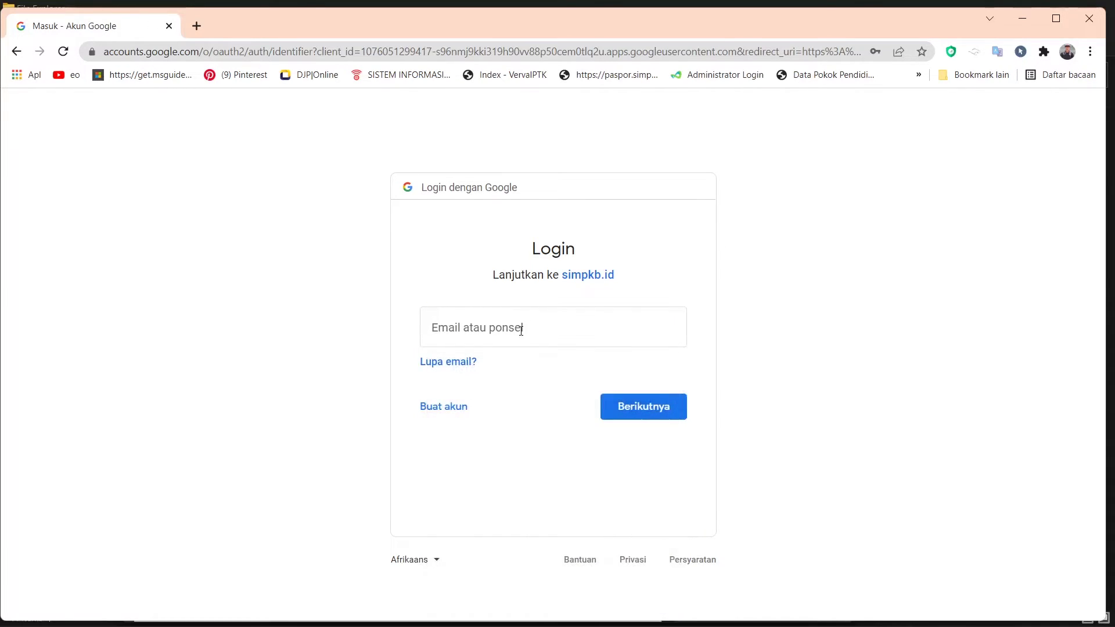
click(520, 331)
click(742, 285)
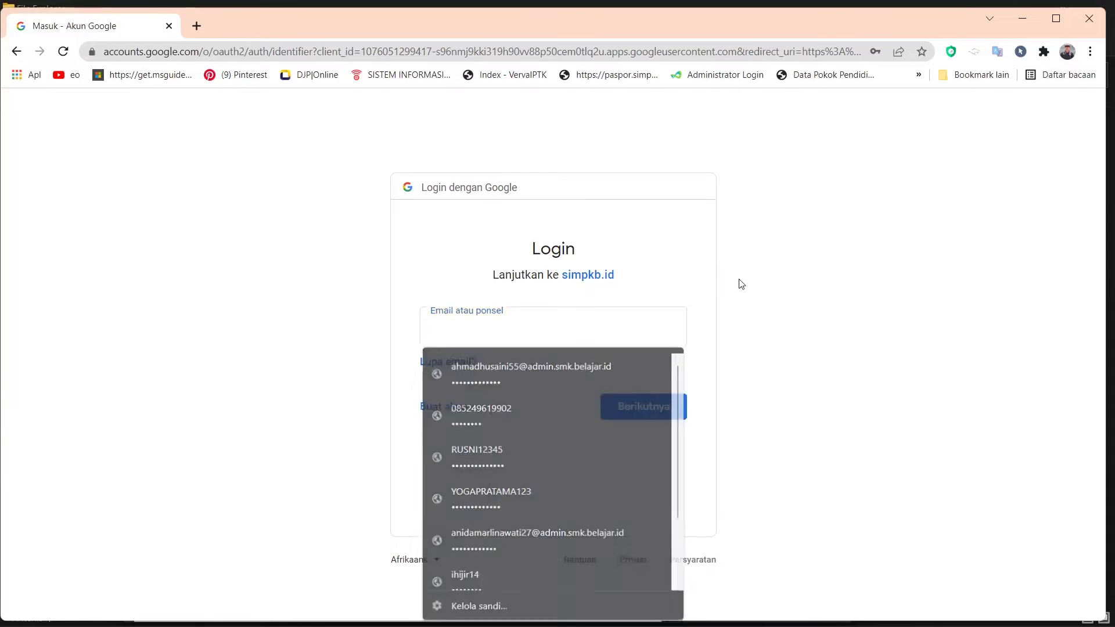
click(570, 330)
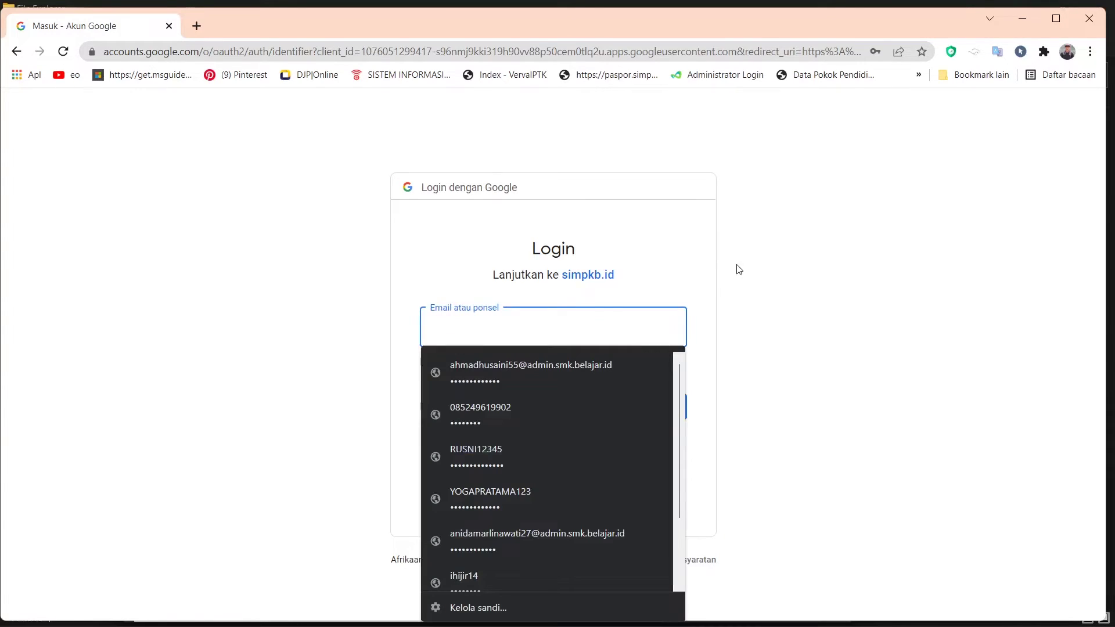
click(740, 269)
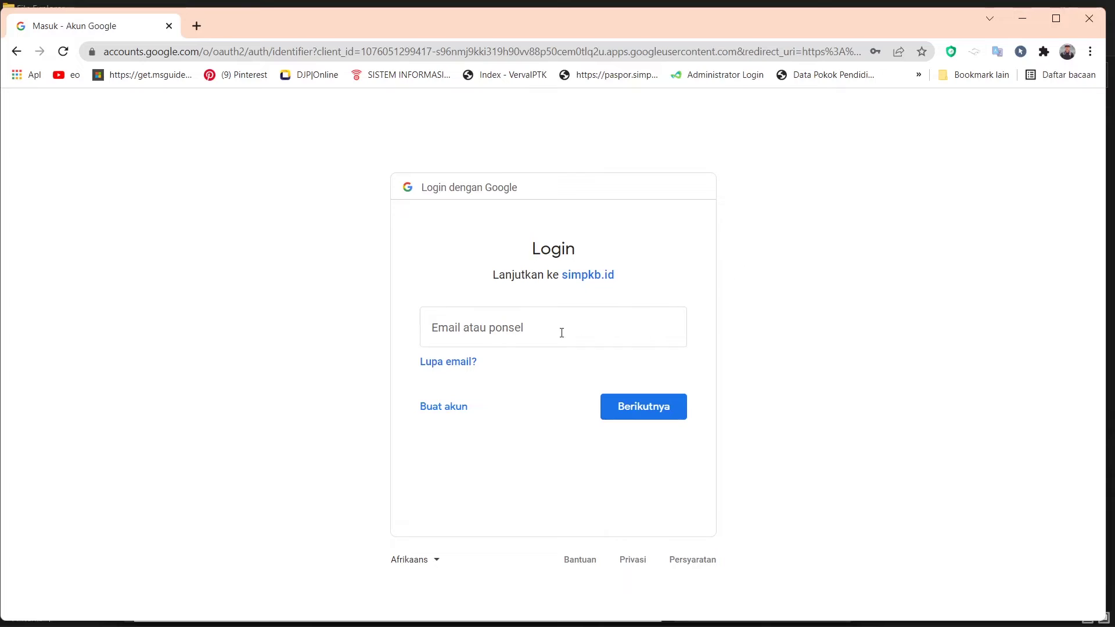
click(562, 332)
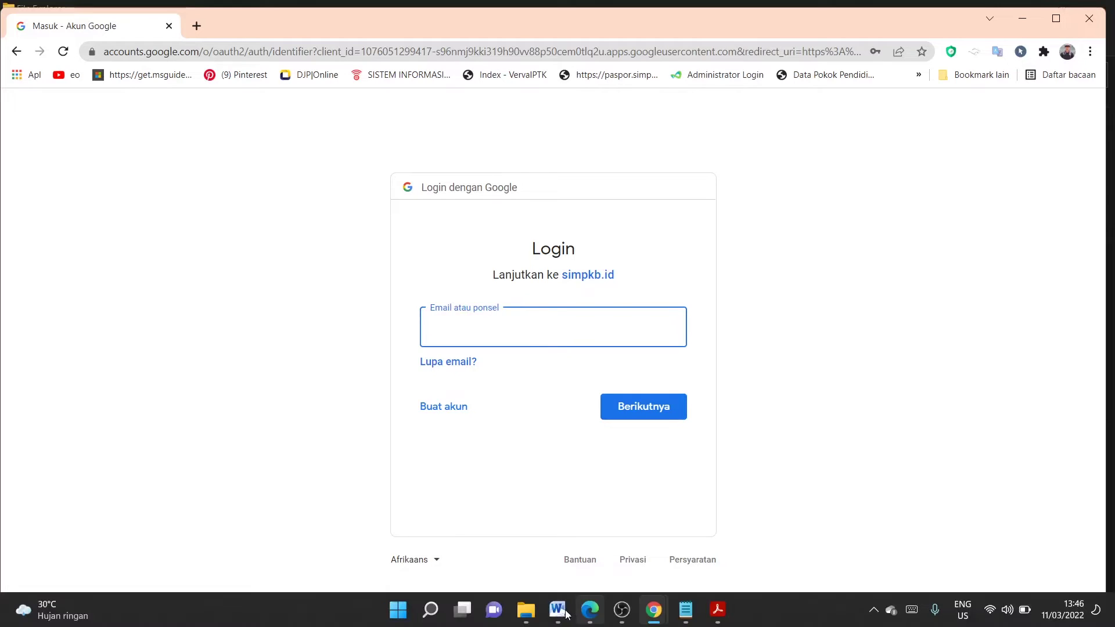
mouse_move(527, 620)
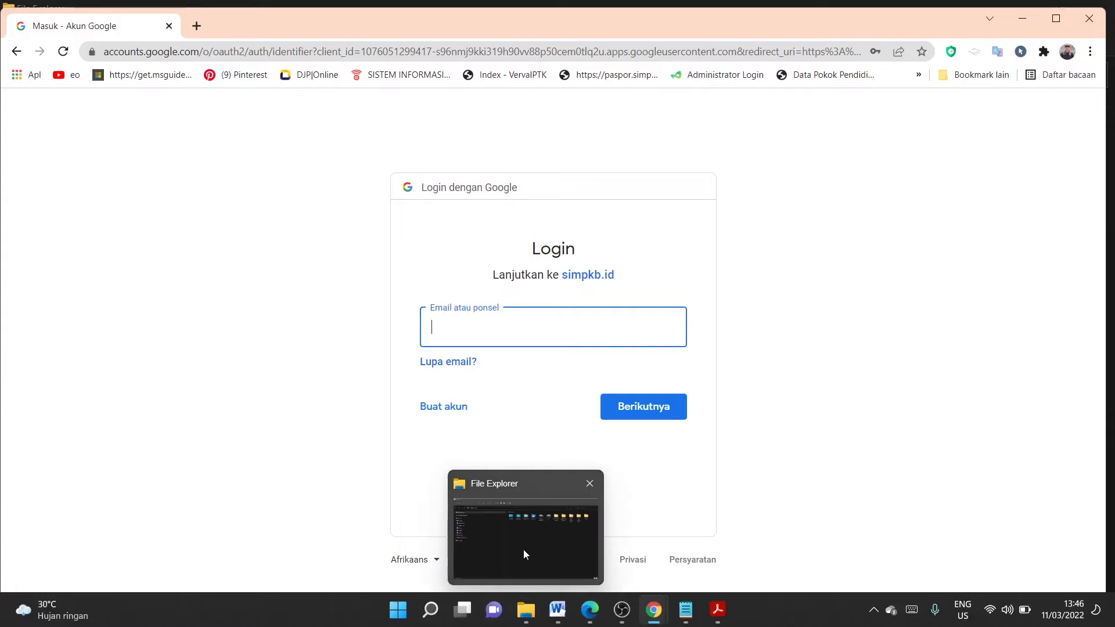
- Open akun_pembelajaran_ptk_69772941 from the Downloads folder in Excel
click(524, 551)
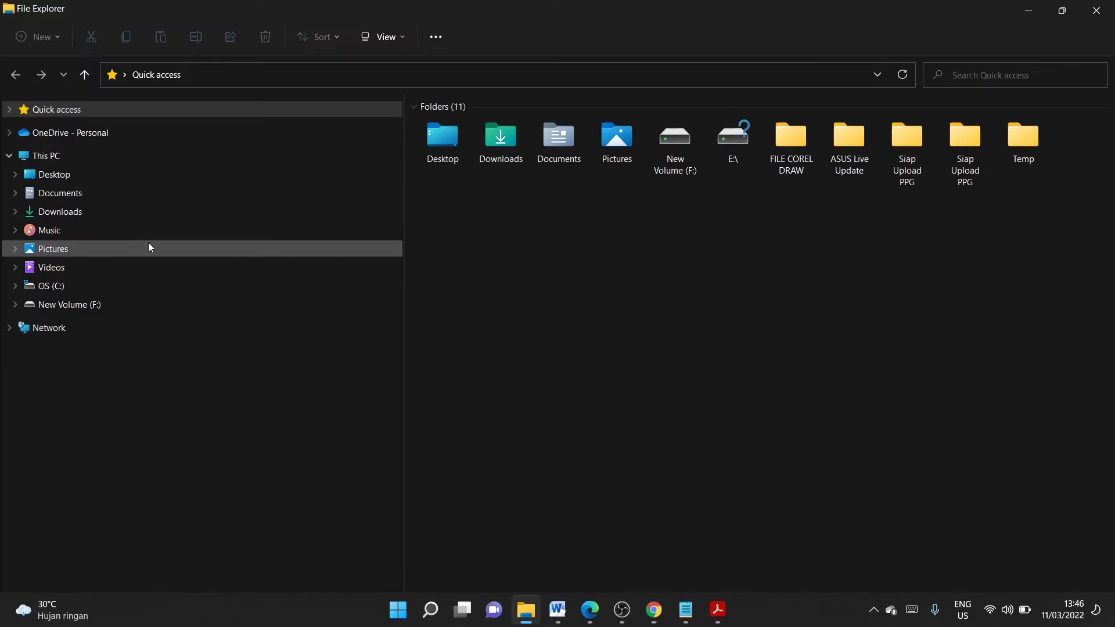
click(81, 218)
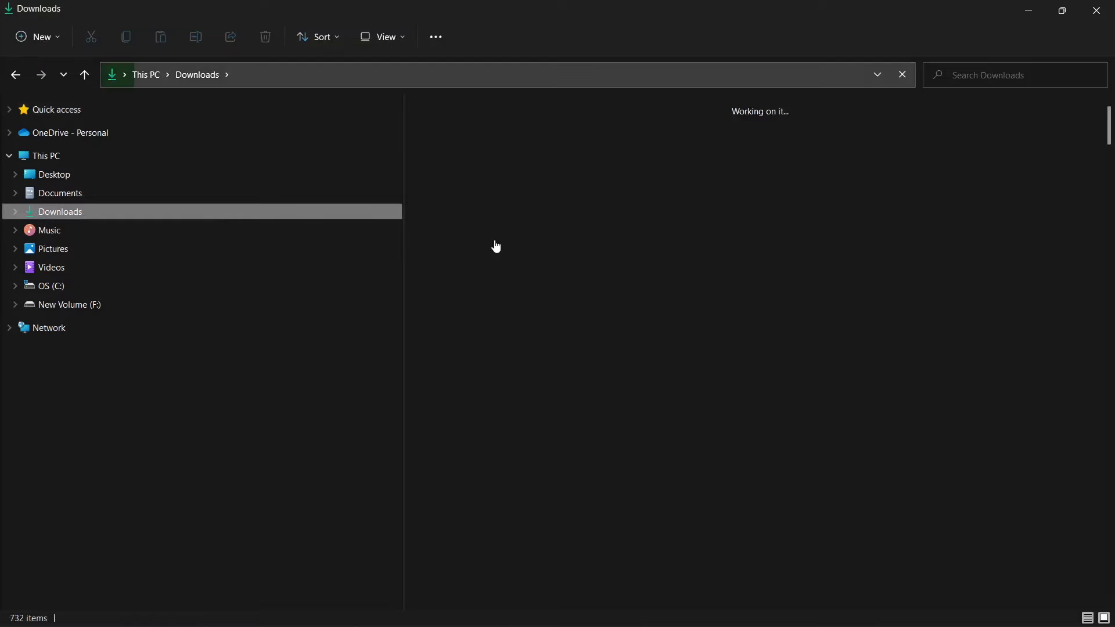
click(552, 178)
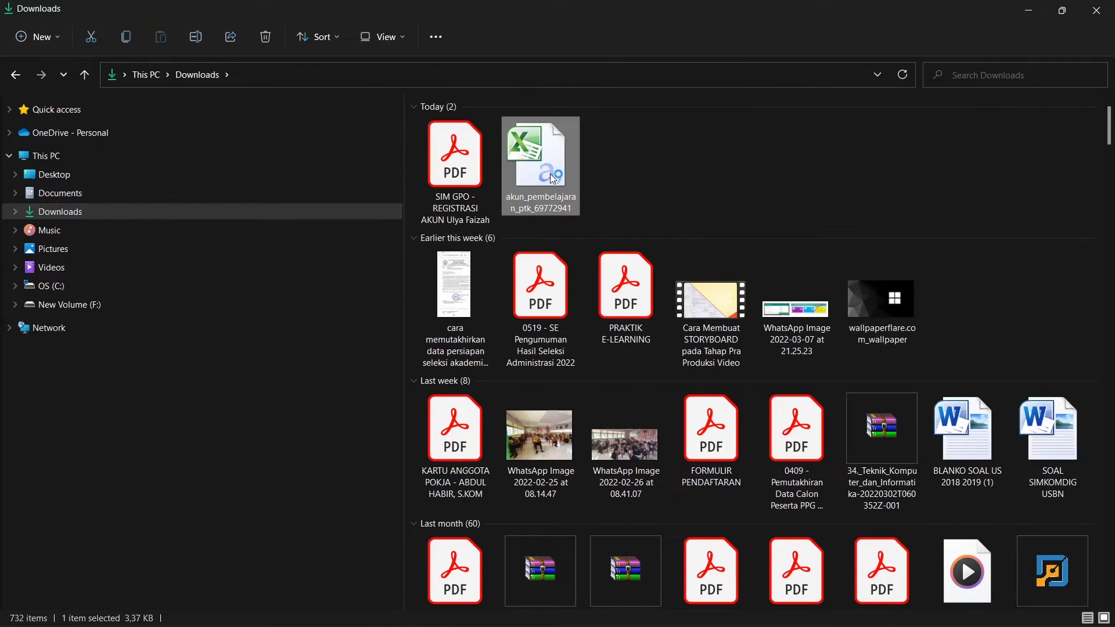
double_click(553, 178)
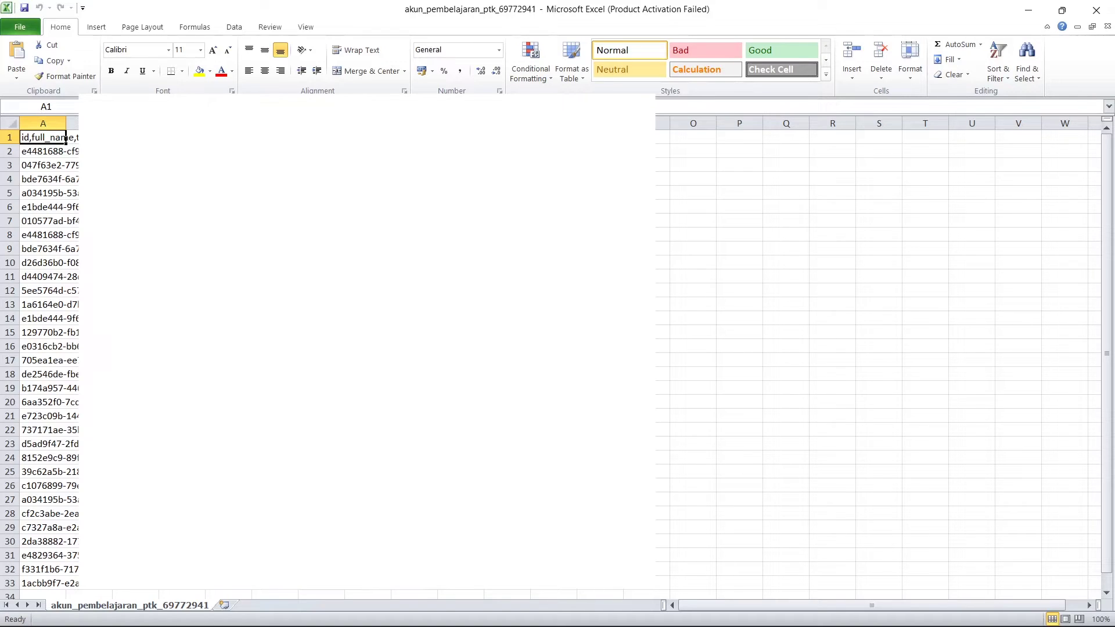
- Dismiss the activation notice, read cell A16's account, then return to Chrome's sign-in
click(26, 347)
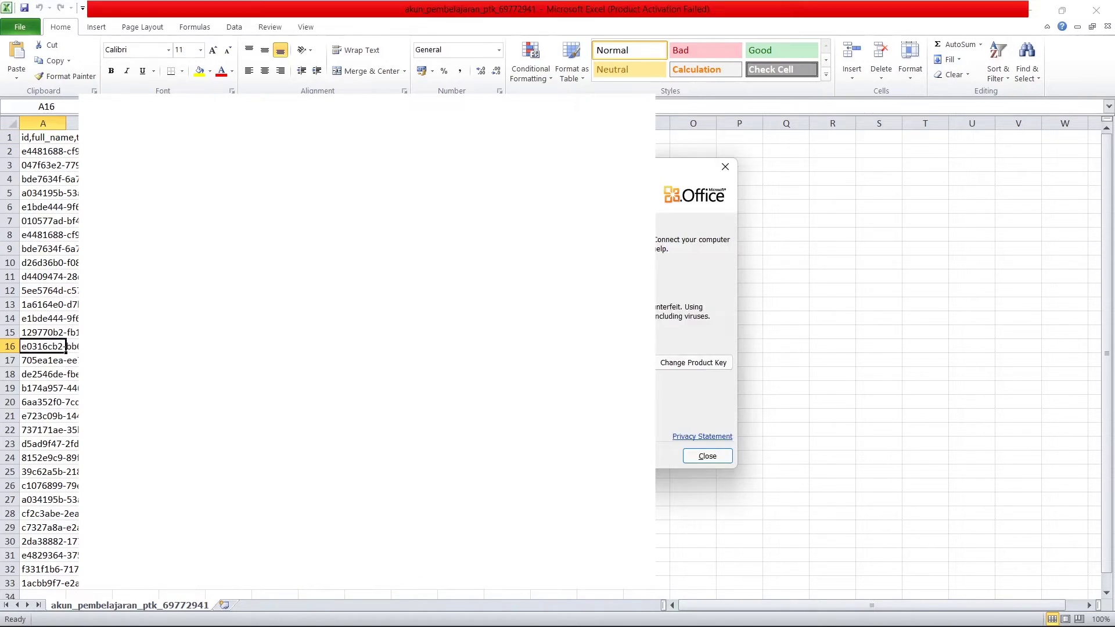
click(732, 173)
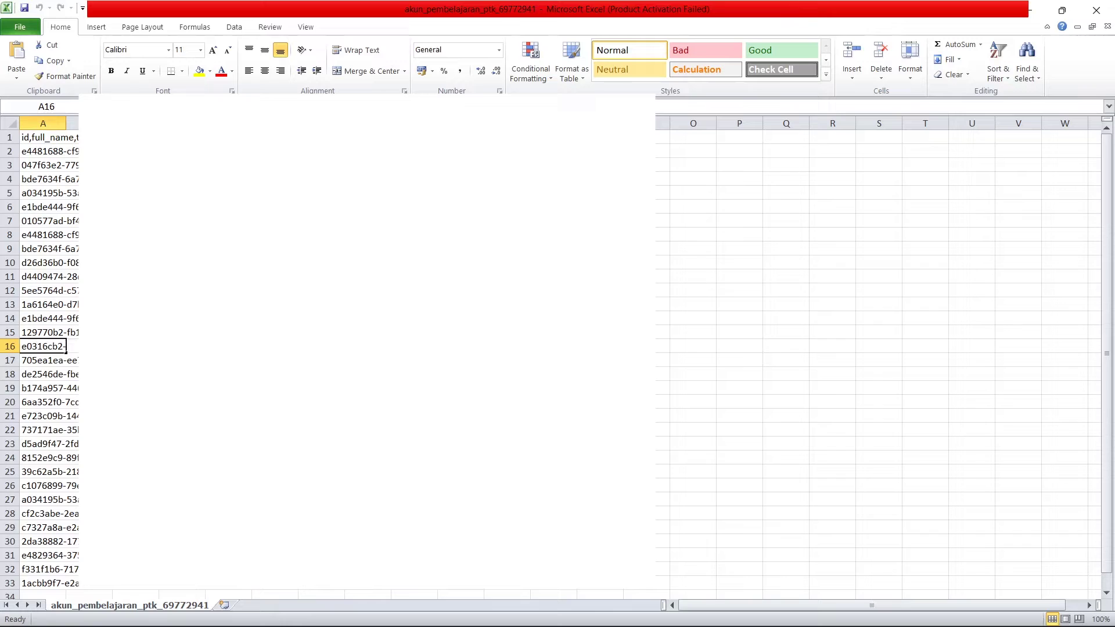
key(F2)
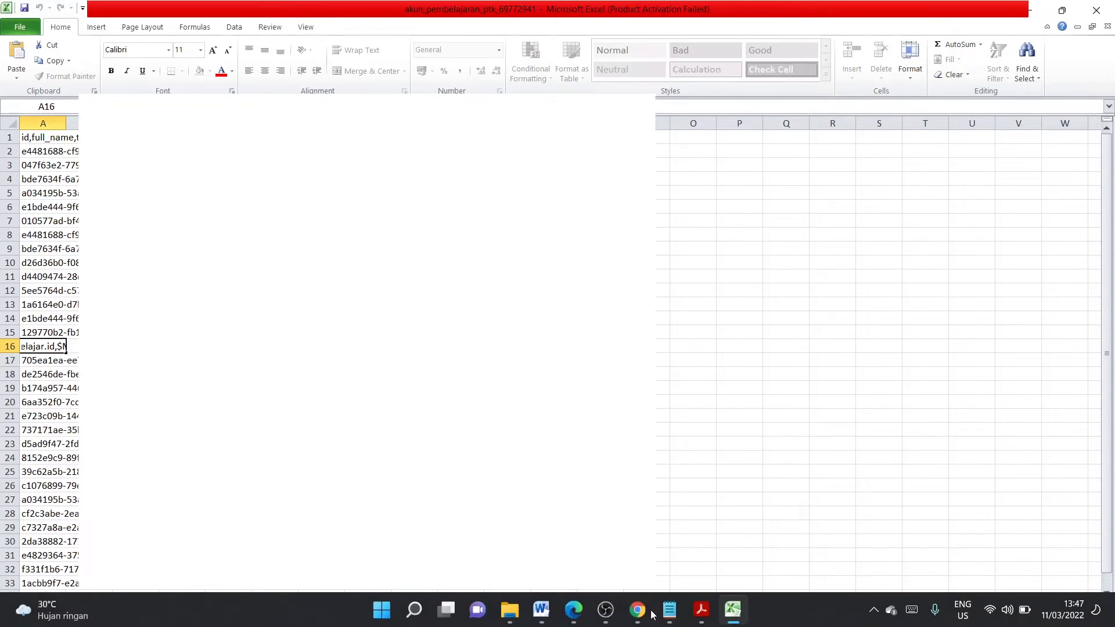
mouse_move(637, 610)
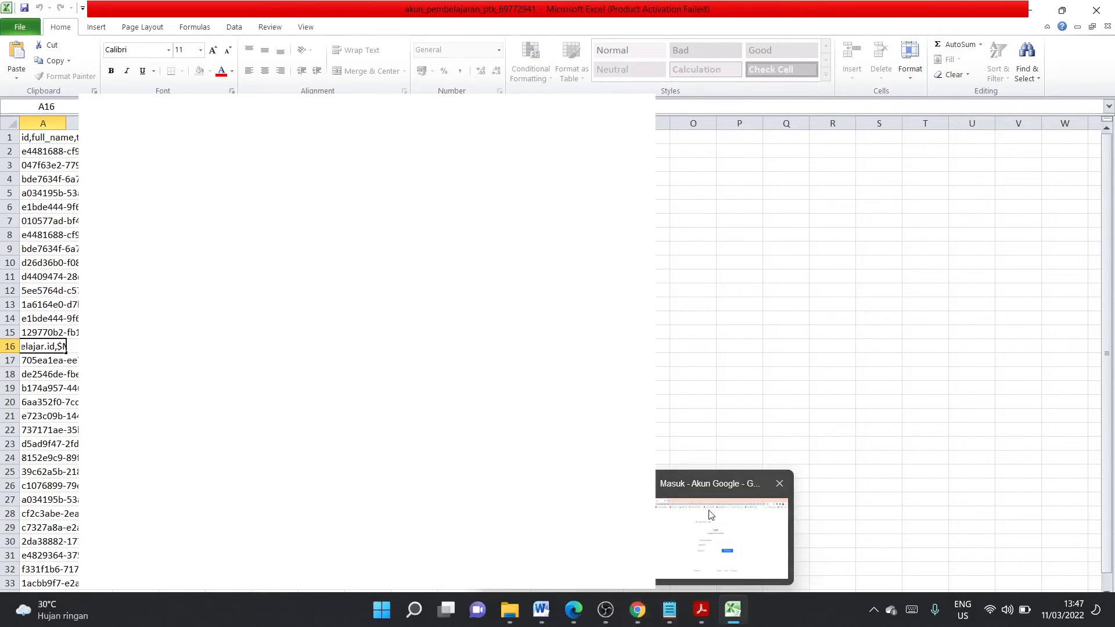
click(710, 516)
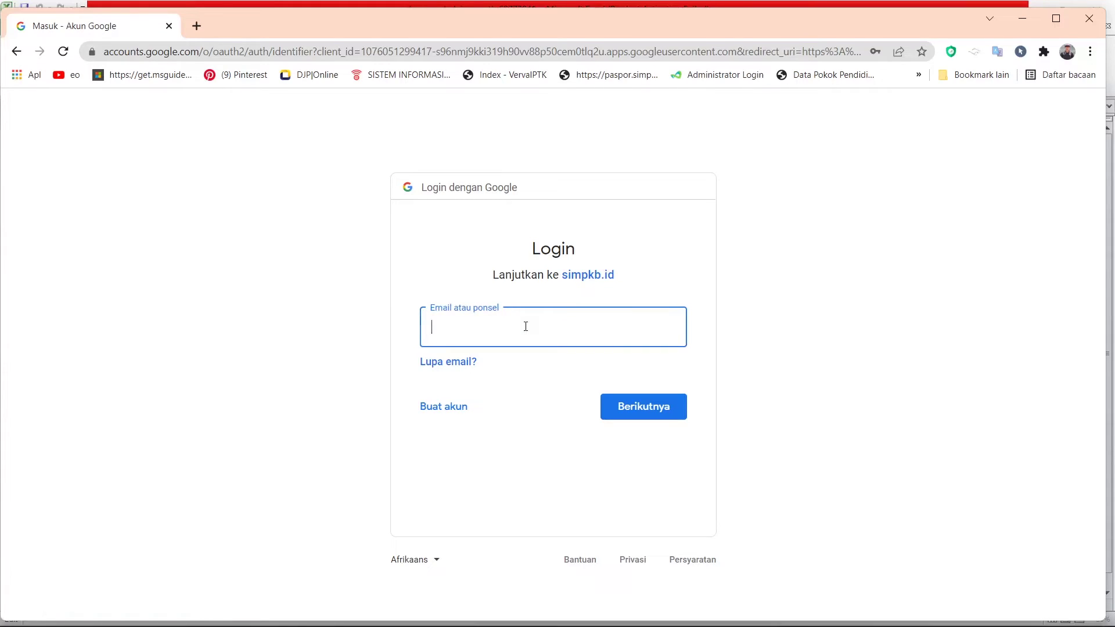
- Paste and submit the belajar.id email, then type into cell A16 in Excel
key(ctrl+v)
click(646, 406)
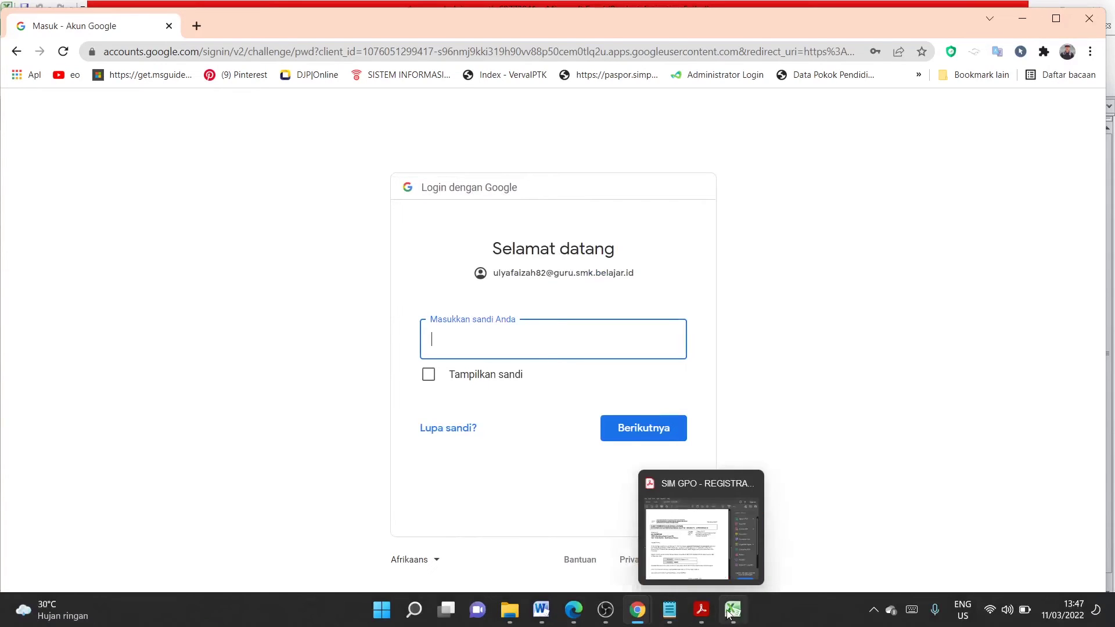
click(732, 610)
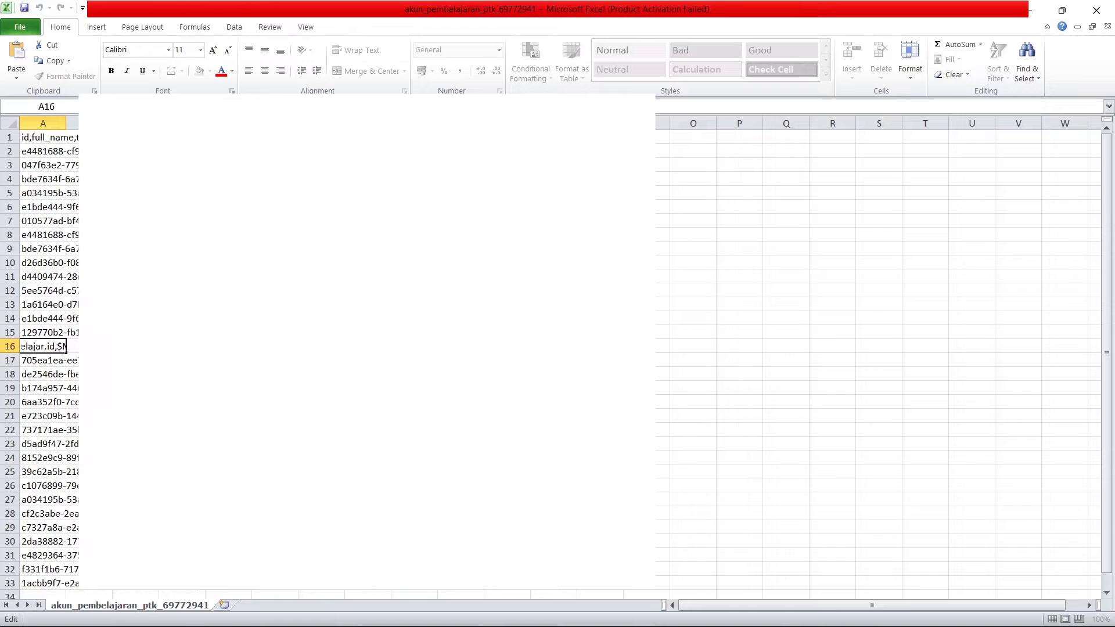
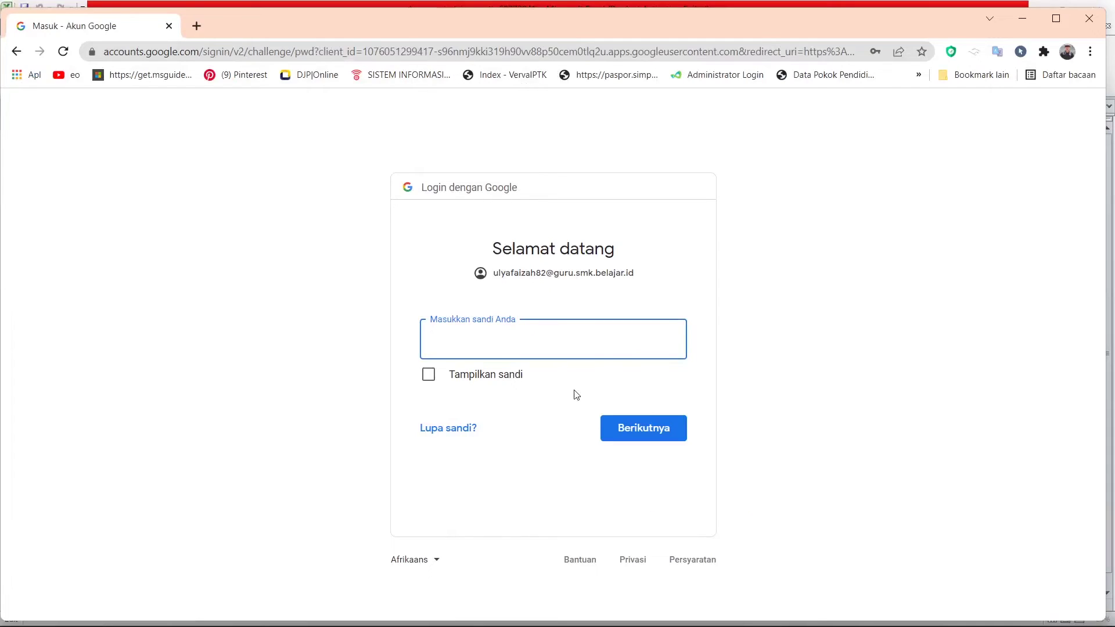
- Sign in with the pasted account password and accept the new account's welcome terms
key(ctrl+v)
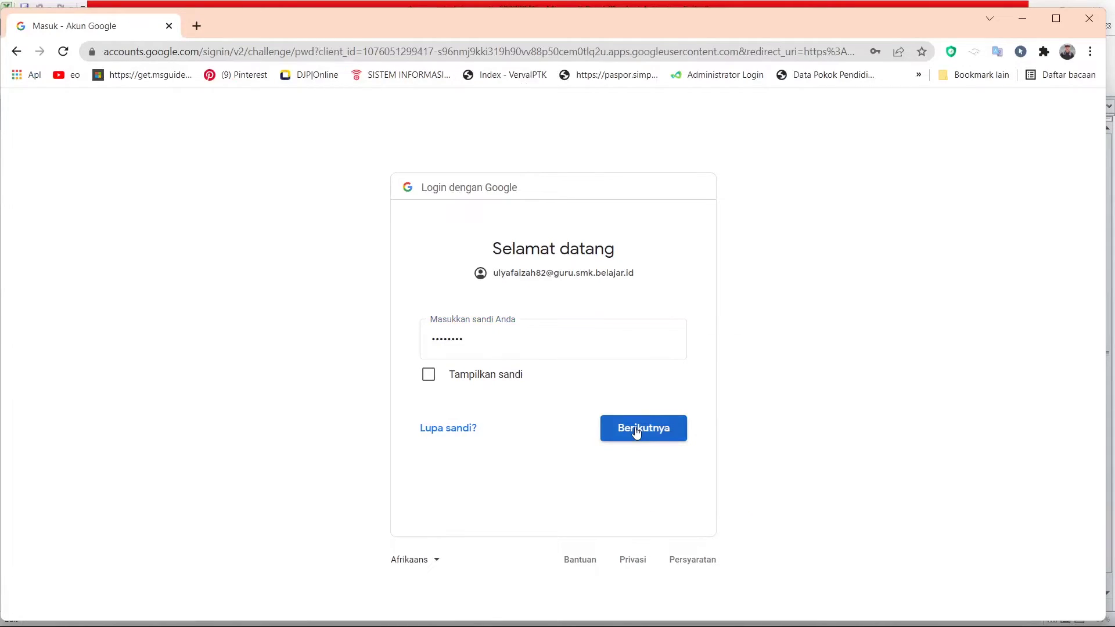
click(637, 432)
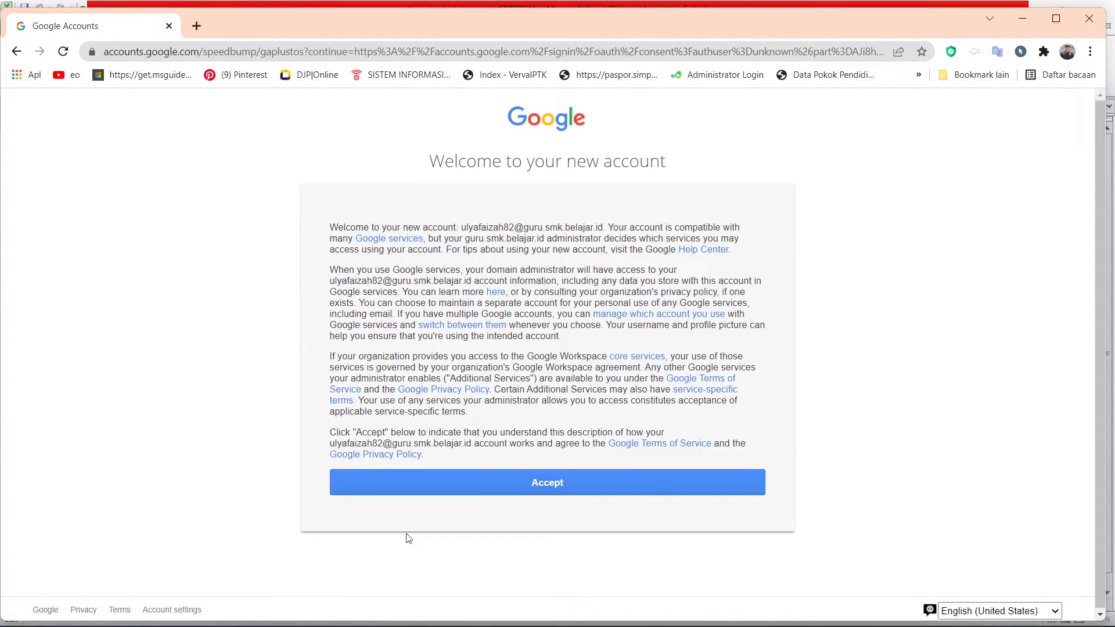
click(574, 487)
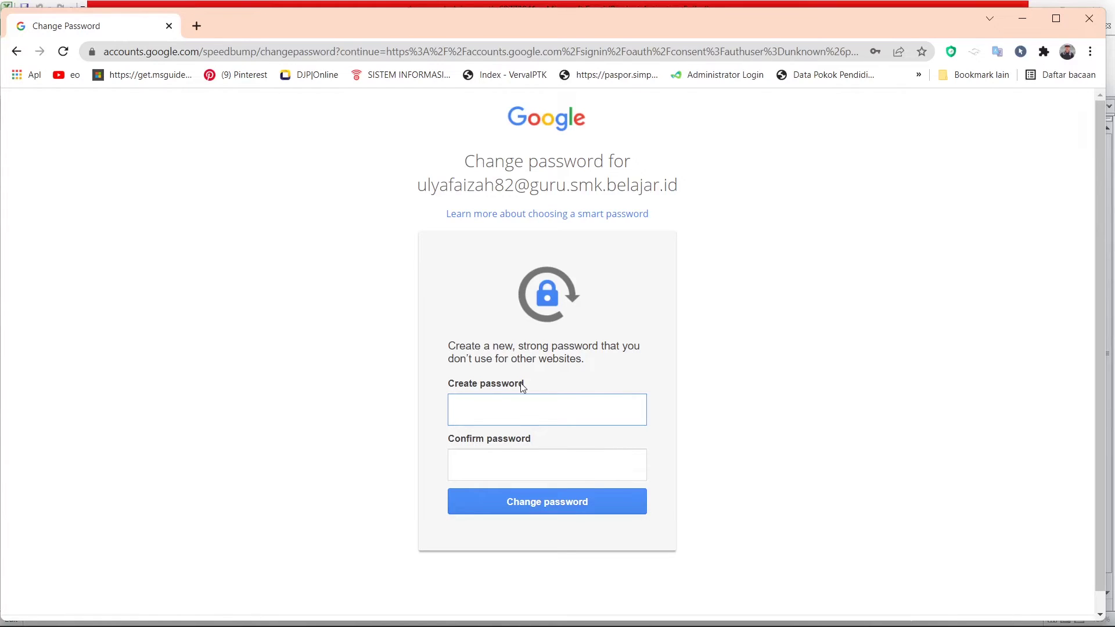
- Type the new account password into the Create password field
text(••••)
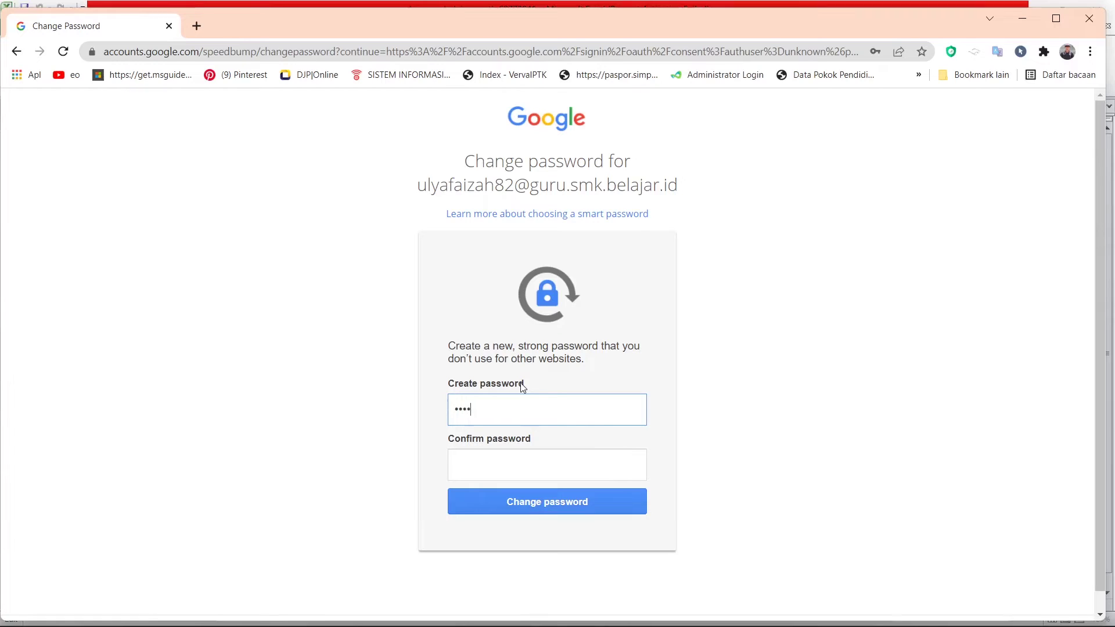
text(•••)
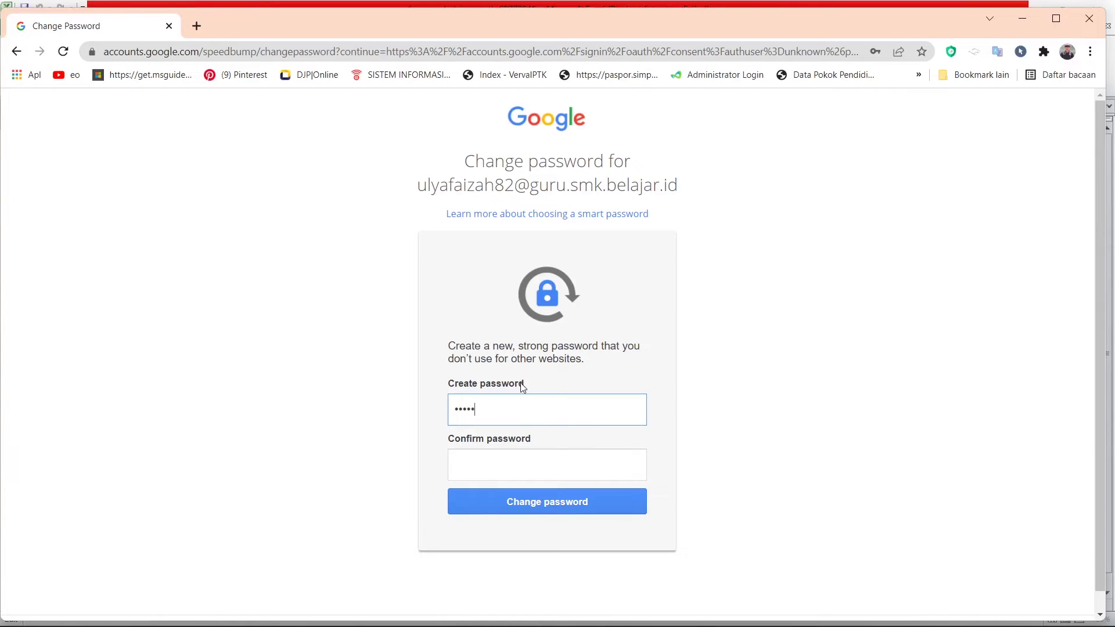